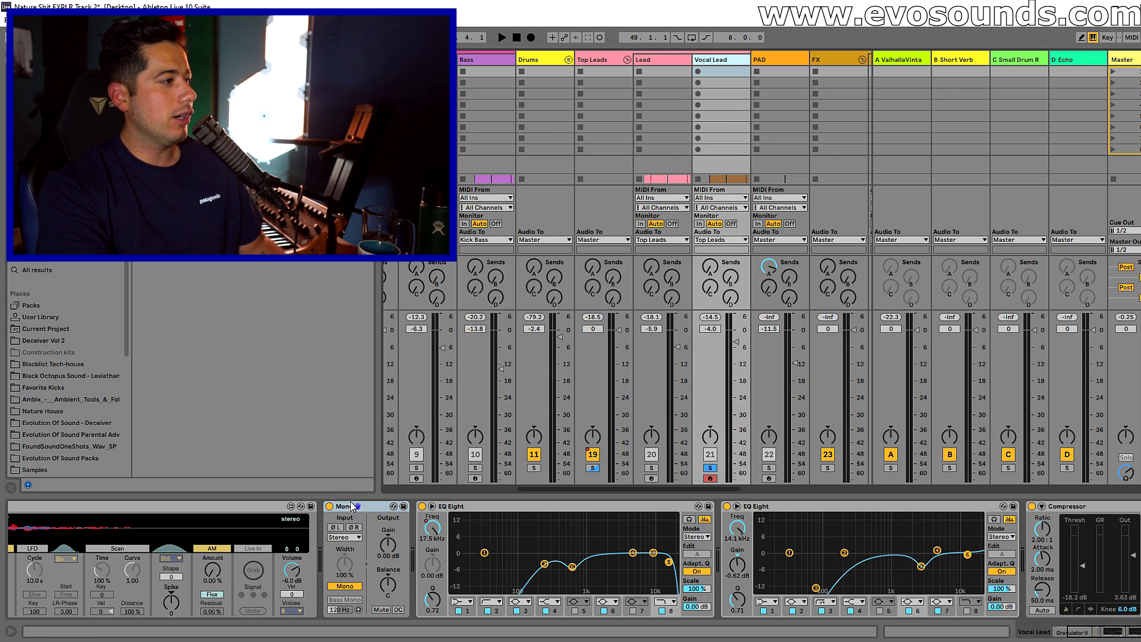
# Solo only the Top Leads group and play the Lead and Vocal Lead tracks together
pyautogui.click(594, 469)
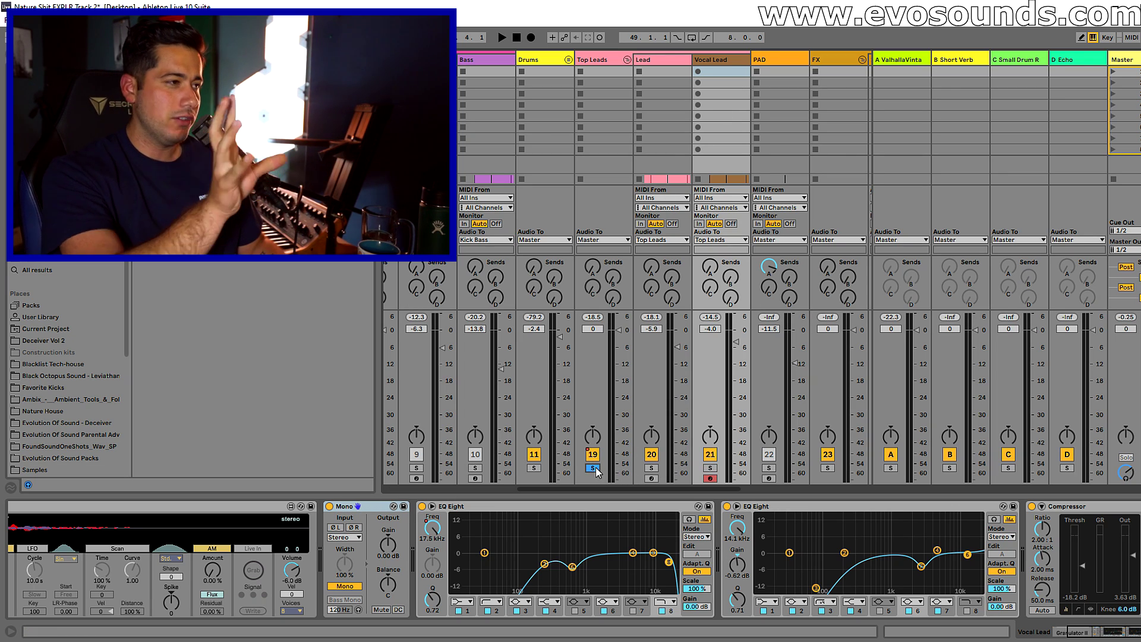
pyautogui.click(671, 71)
pyautogui.press('space')
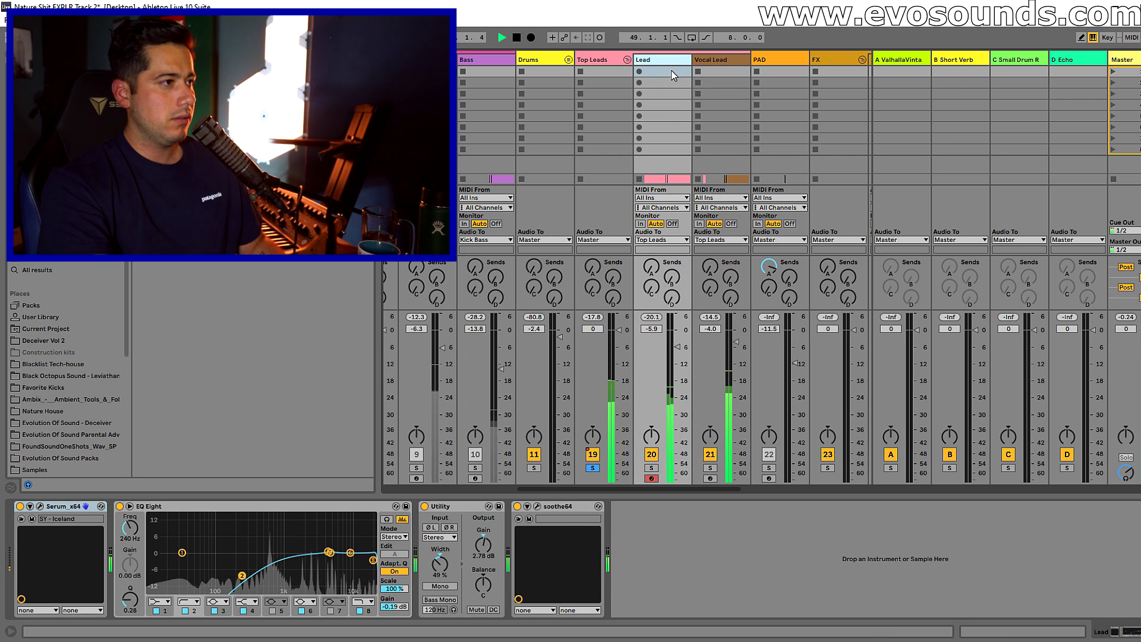
pyautogui.press('space')
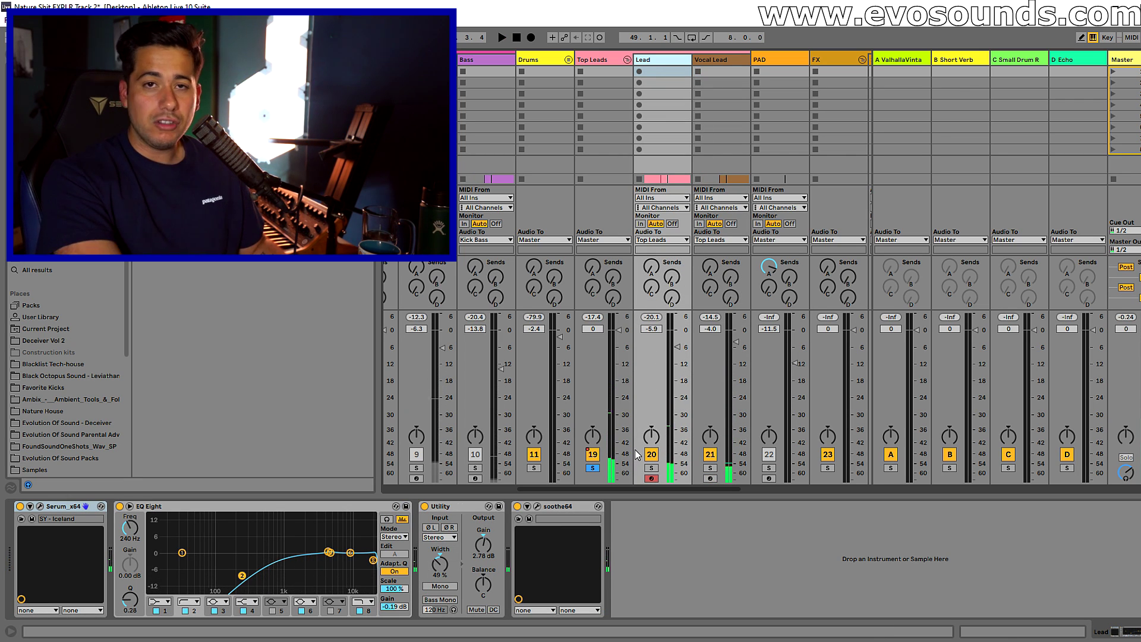
# Bypass the Mono utility on the Vocal Lead track and play the soloed leads
pyautogui.click(716, 71)
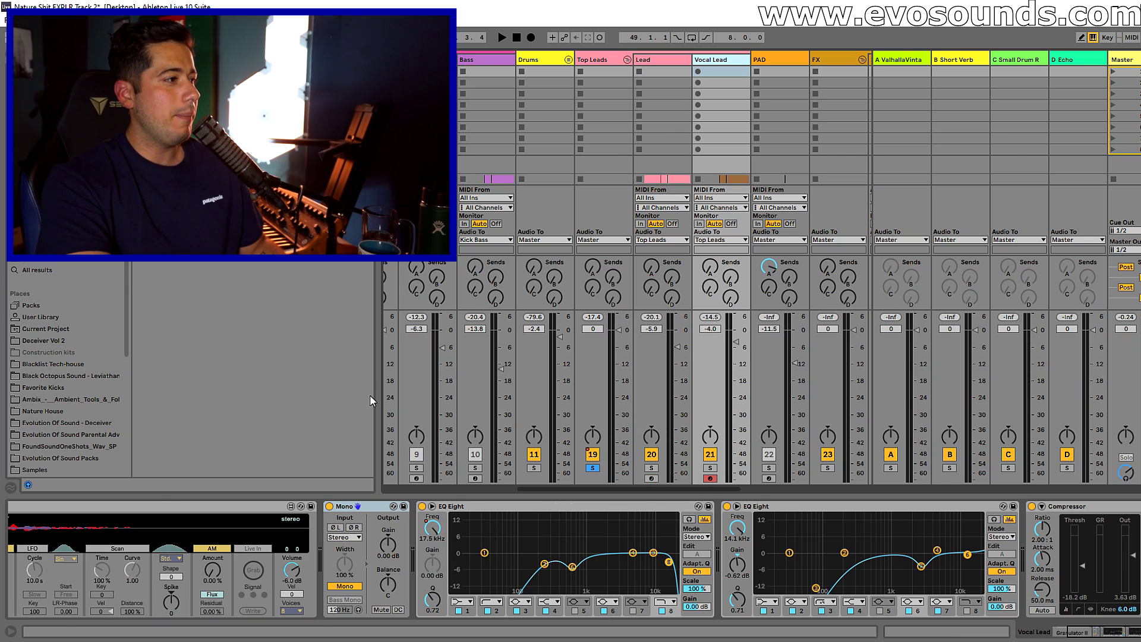
pyautogui.click(331, 515)
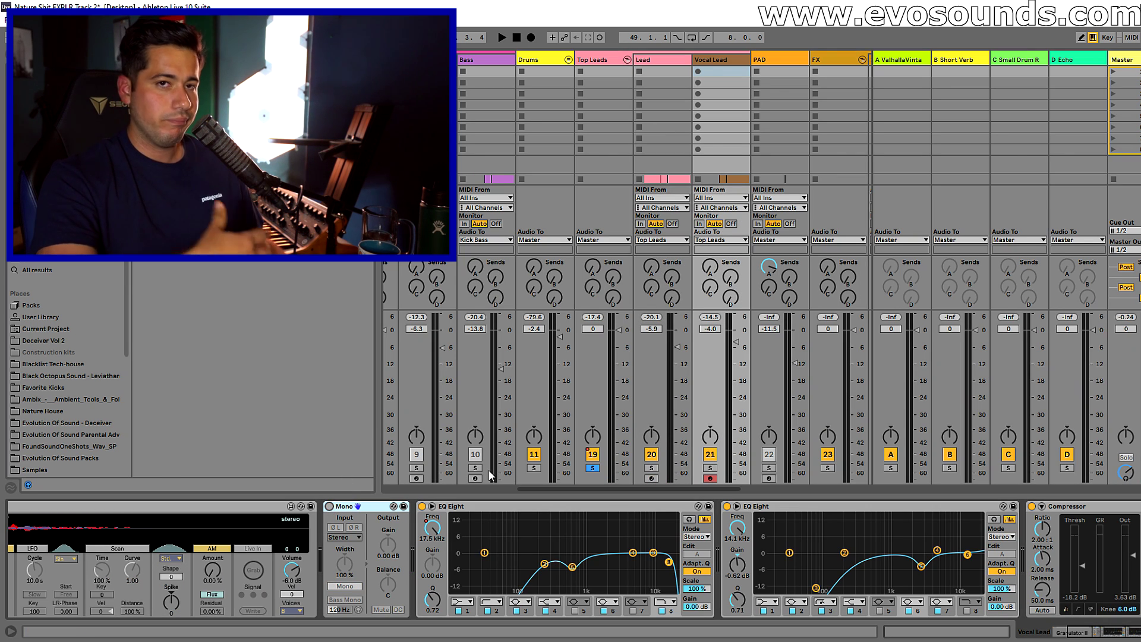
pyautogui.press('space')
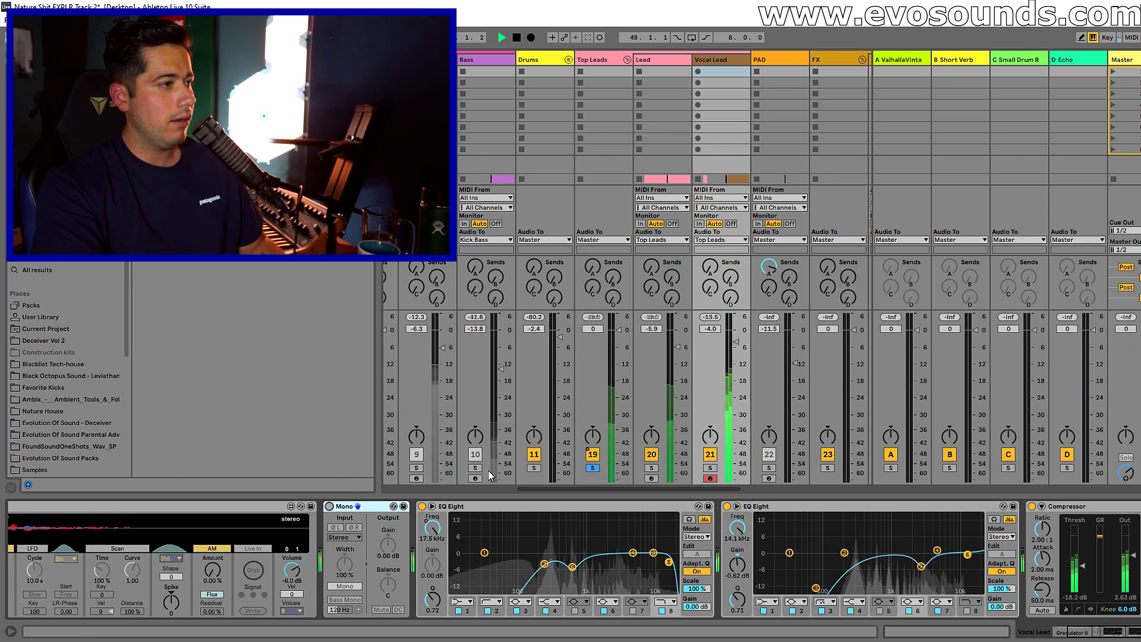
# Unsolo the Top Leads group to hear the full mix and re-enable the Vocal Lead's Mono utility
pyautogui.click(592, 467)
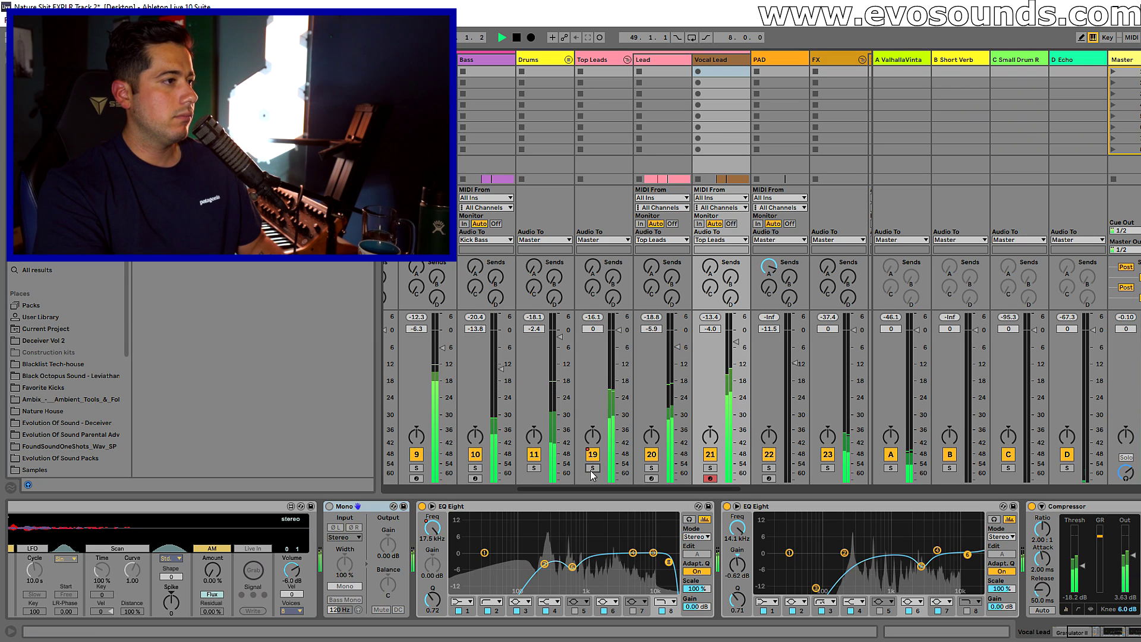
pyautogui.click(329, 507)
pyautogui.press('space')
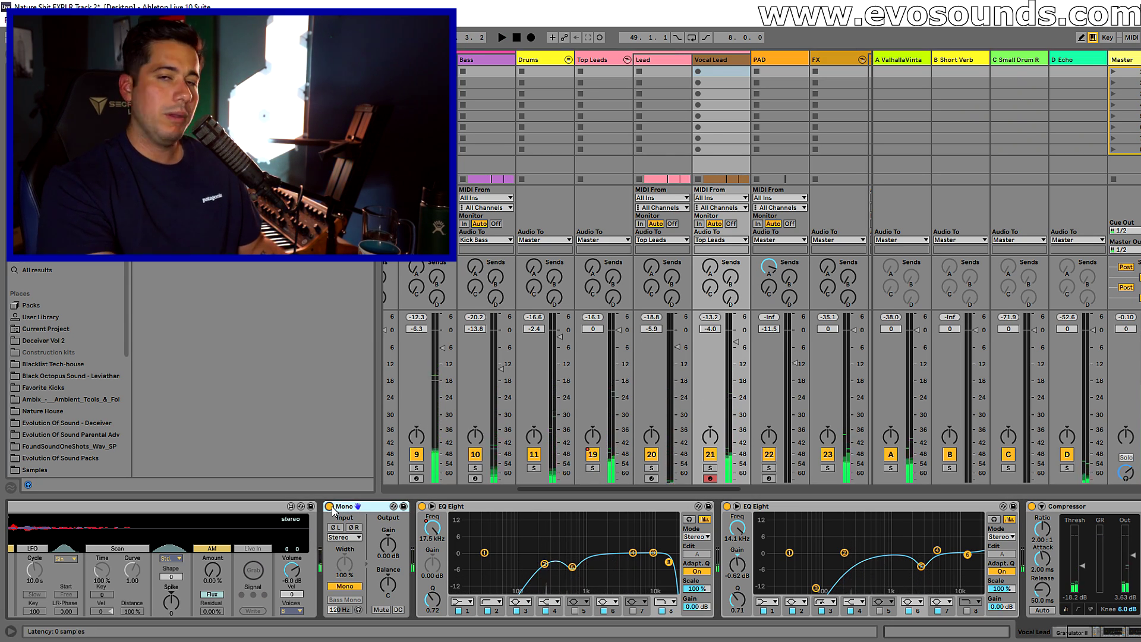
# Play the full mix and raise send A on the Top Leads group to add ValhallaVintage reverb
pyautogui.press('space')
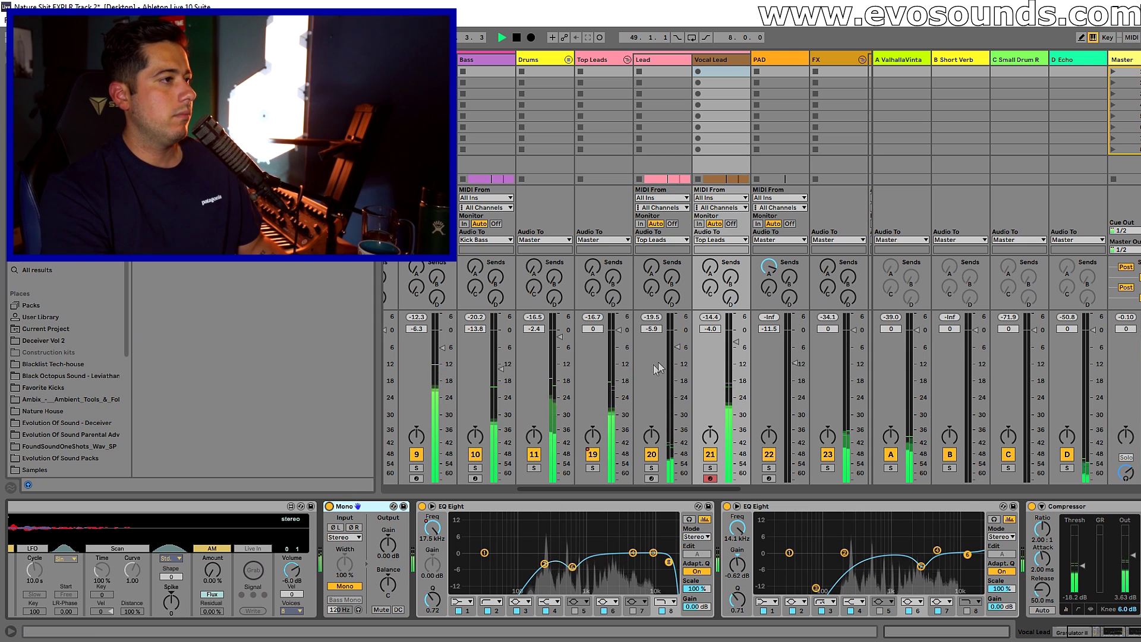
pyautogui.press('space')
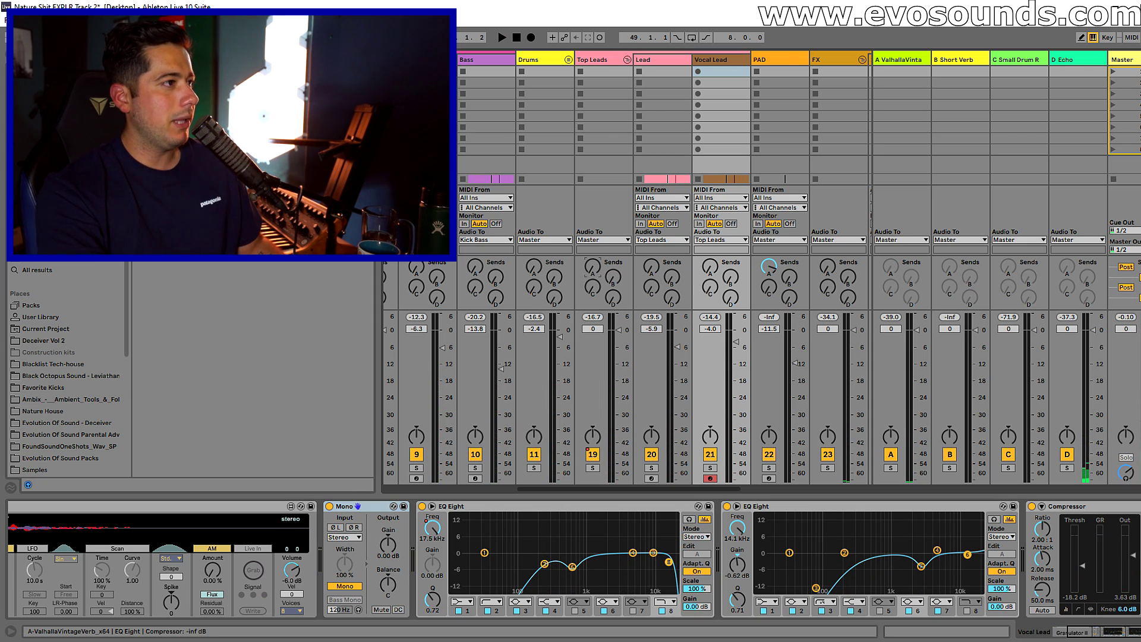
pyautogui.press('space')
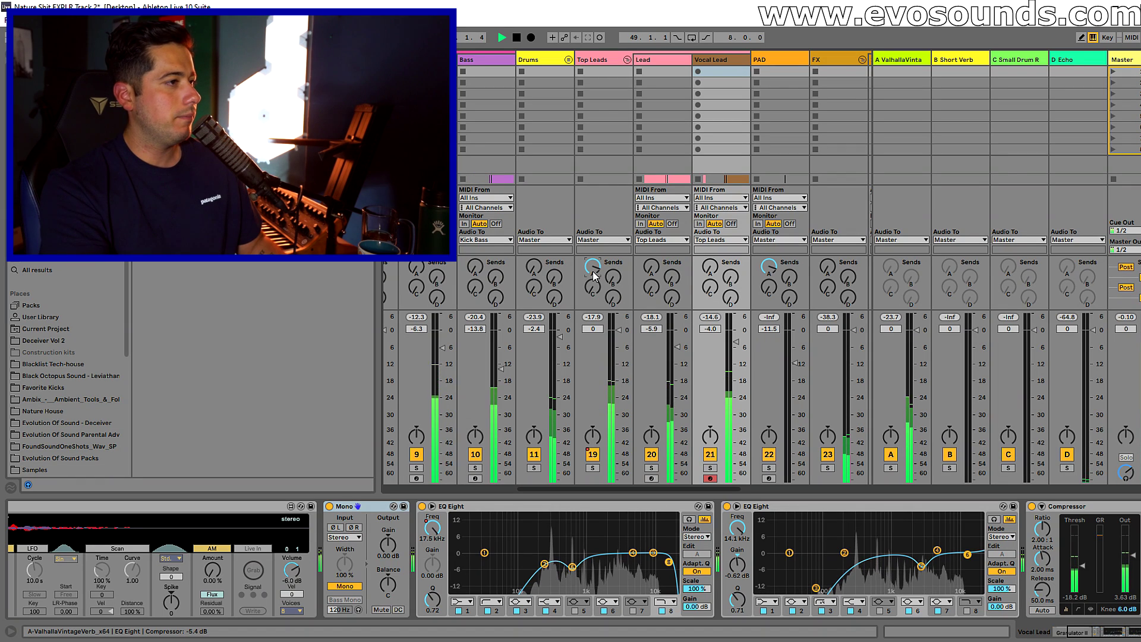
pyautogui.moveTo(592, 268); pyautogui.dragTo(593, 275)
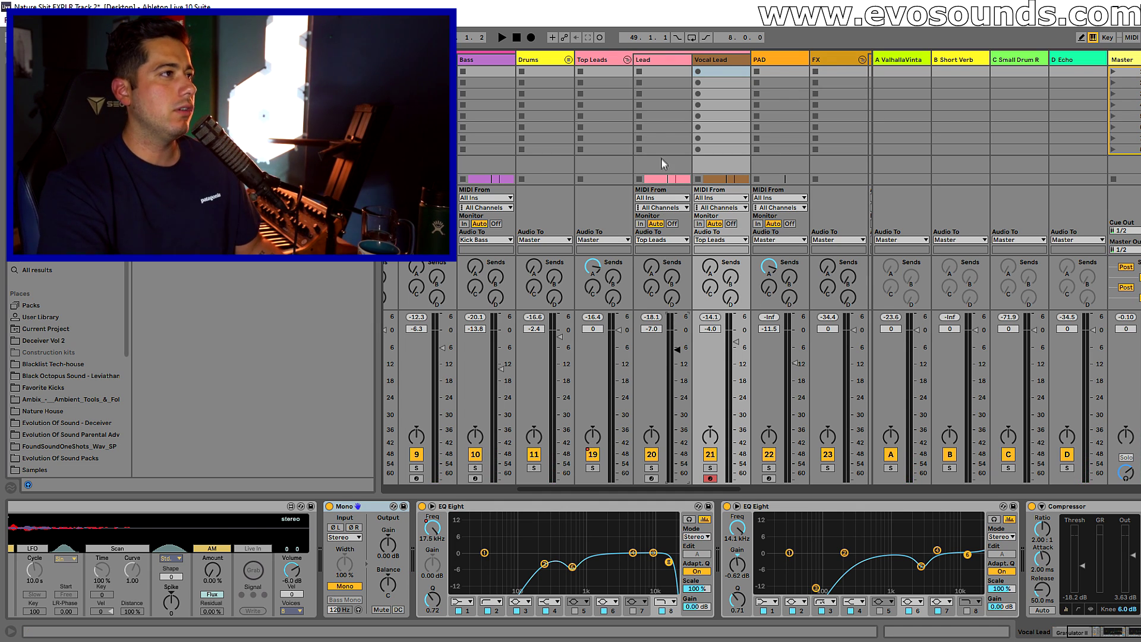
# Reset the Utility width on the Lead track to 100 % and play the mix
pyautogui.click(679, 63)
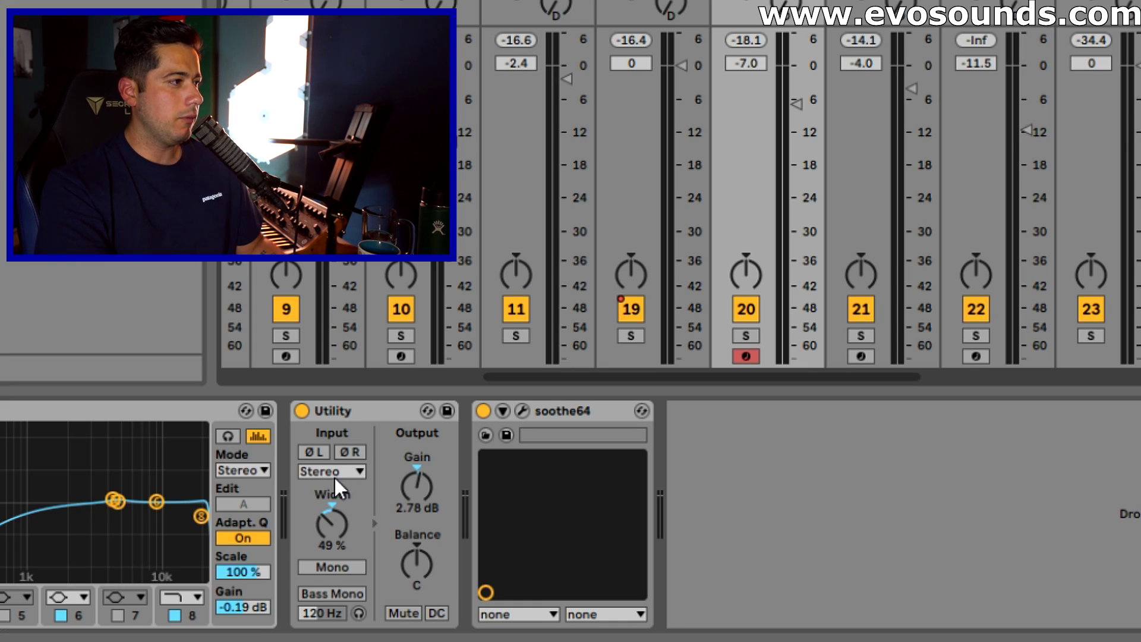
pyautogui.click(445, 507)
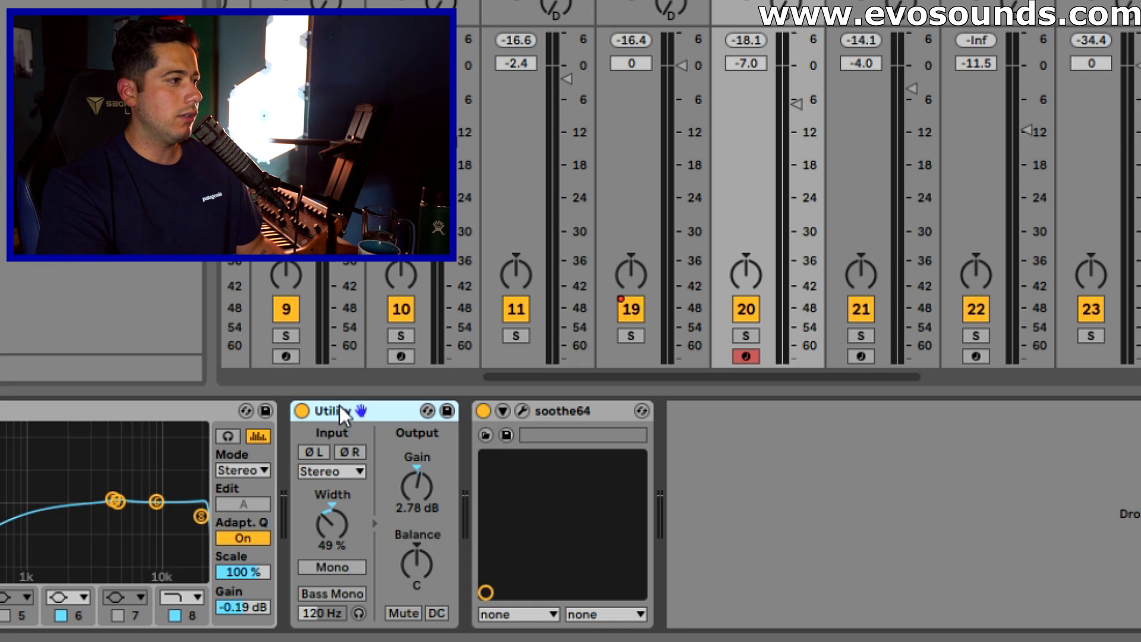
pyautogui.rightClick(343, 541)
pyautogui.click(406, 607)
pyautogui.press('space')
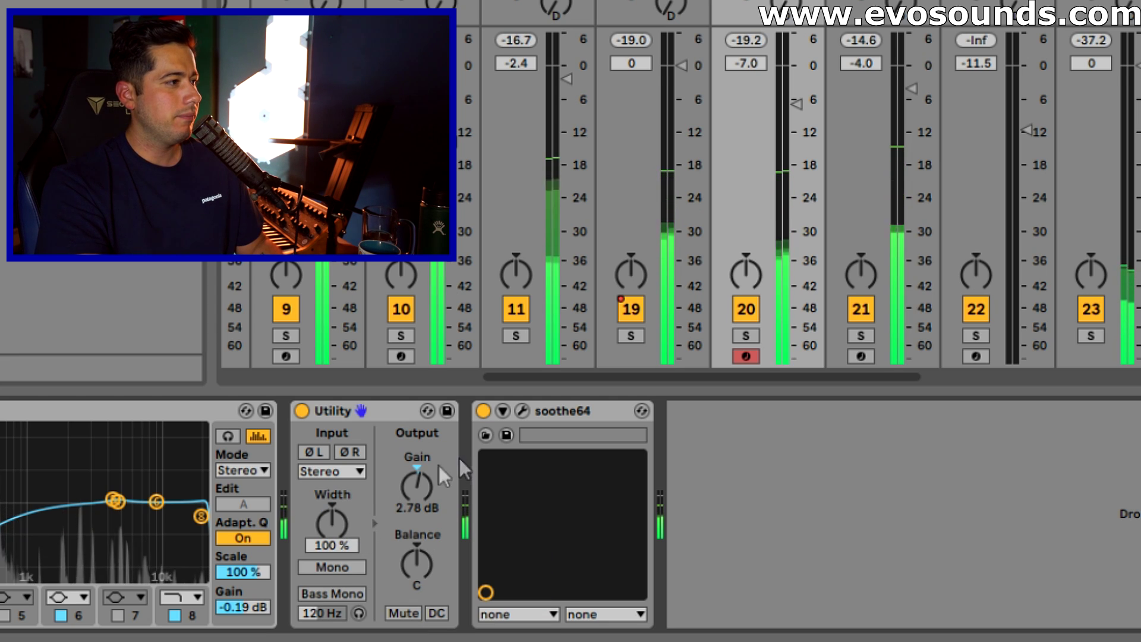
# Narrow the Lead track's Utility width to 51 % and lower its volume to -7.8 dB
pyautogui.moveTo(338, 519); pyautogui.dragTo(338, 557)
pyautogui.moveTo(802, 134); pyautogui.dragTo(796, 108)
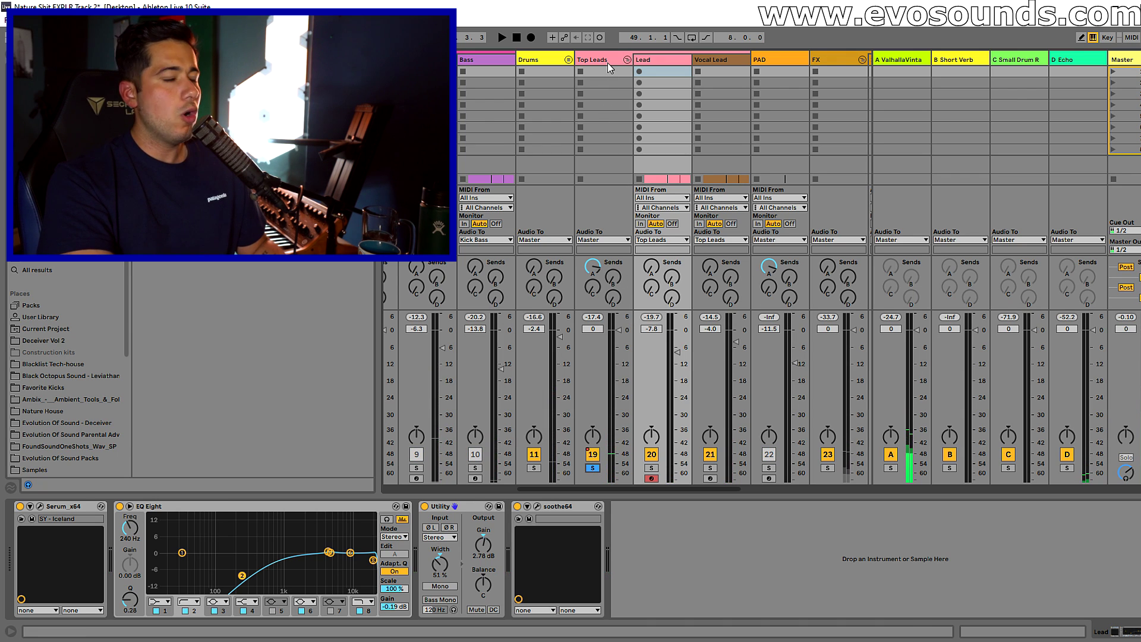
# Examine the ratio and threshold of the Top Leads group's Glue Compressor and play the leads with it bypassed
pyautogui.click(608, 67)
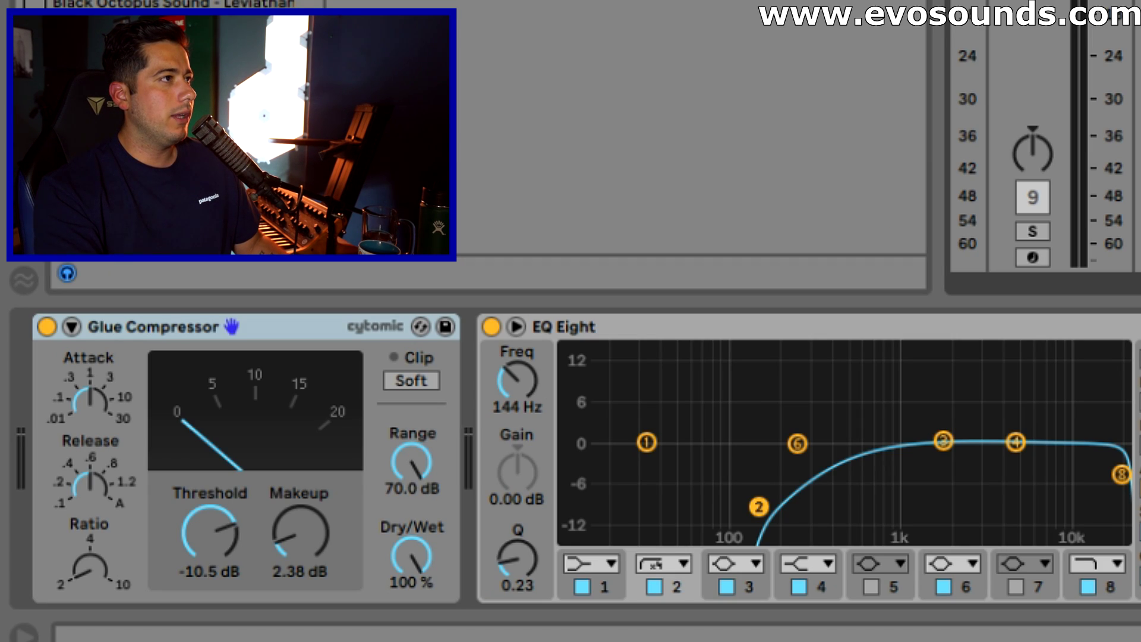
pyautogui.click(230, 332)
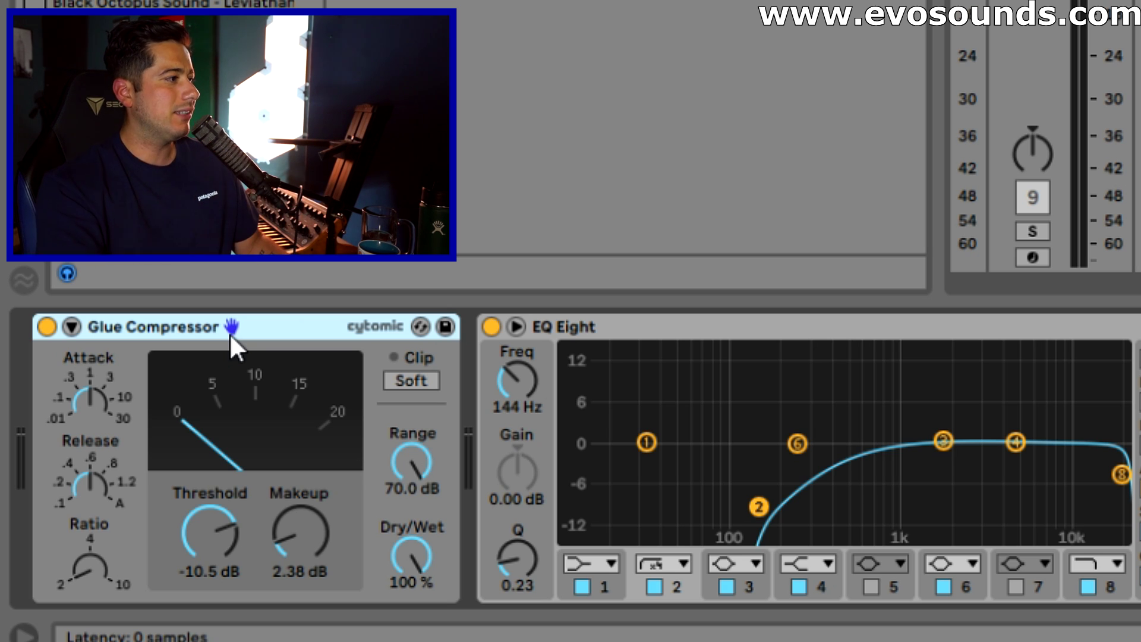
pyautogui.click(94, 580)
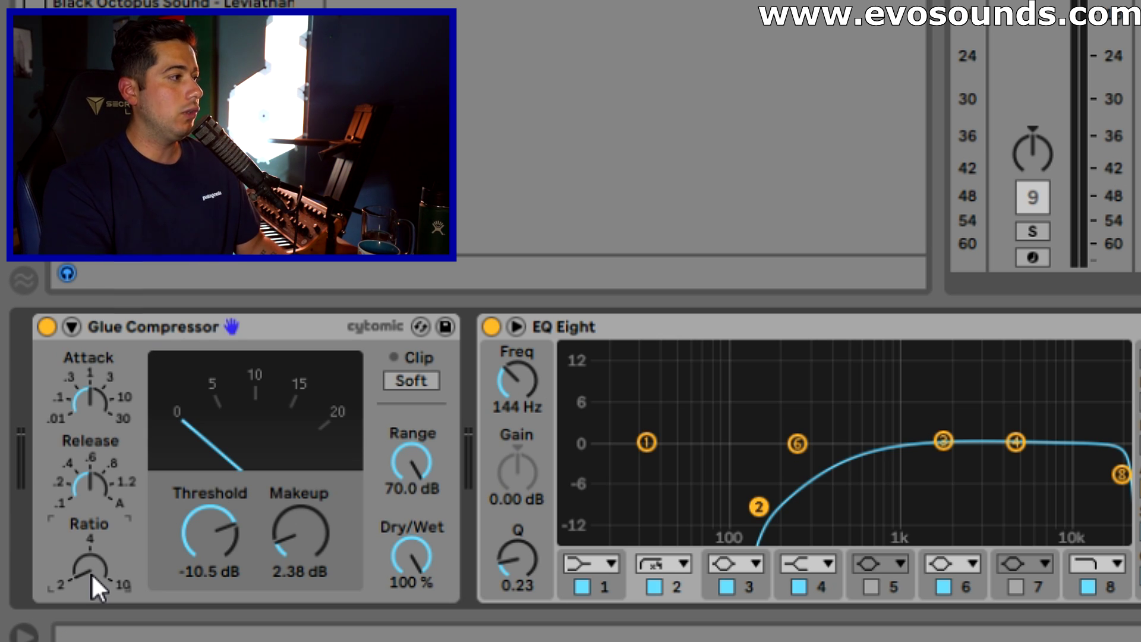
pyautogui.click(219, 540)
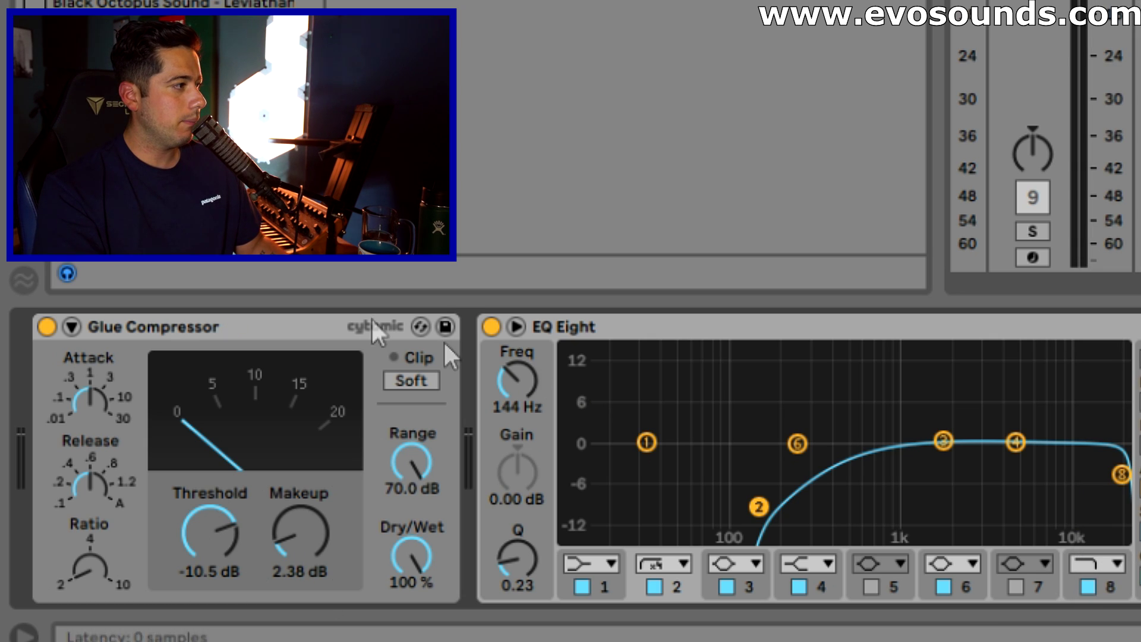
pyautogui.press('space')
pyautogui.click(46, 327)
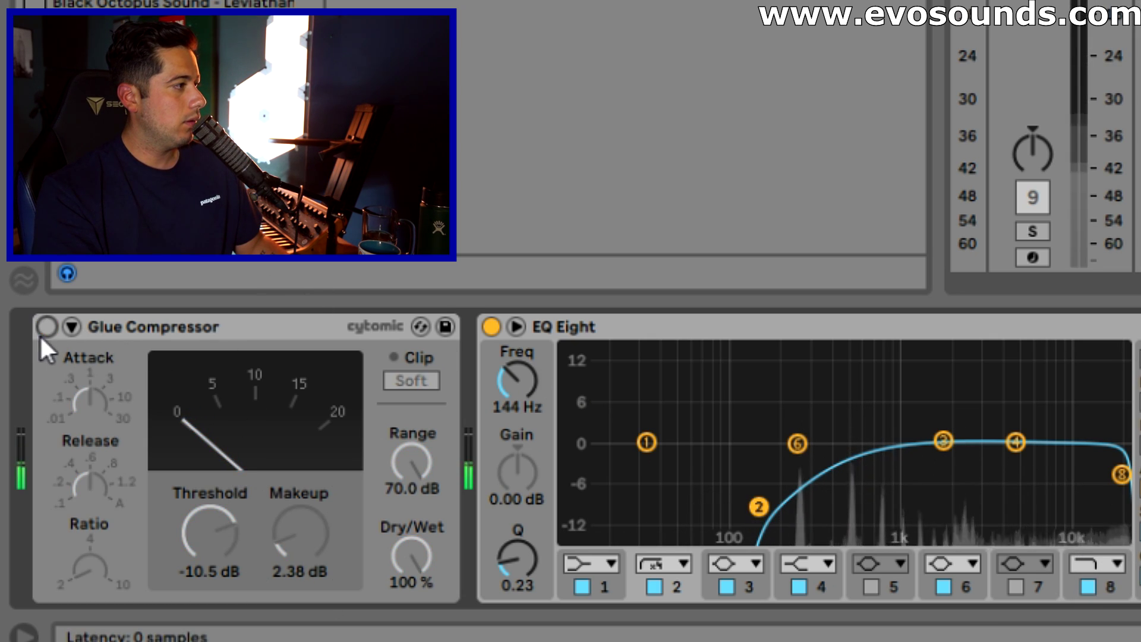
# Replace the Glue Compressor at the start of the Top Leads chain with a fresh one at default settings
pyautogui.click(125, 326)
pyautogui.press('Delete')
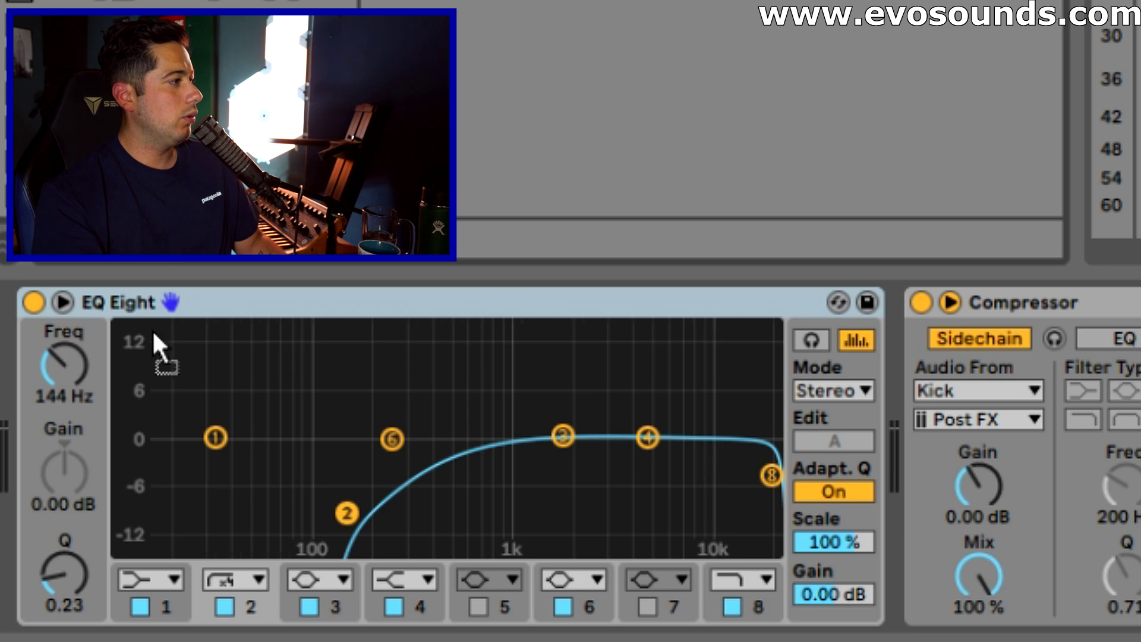
pyautogui.hotkey('ctrl', 'z')
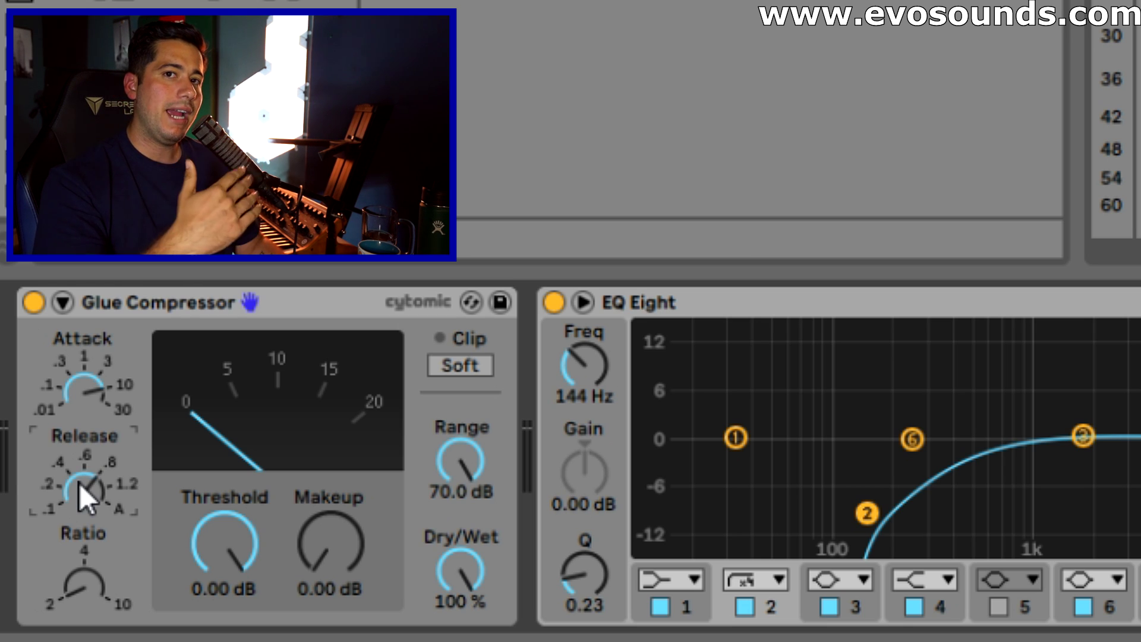
# Set the Glue Compressor's attack to 1 and its release to .8
pyautogui.moveTo(80, 484); pyautogui.dragTo(80, 463)
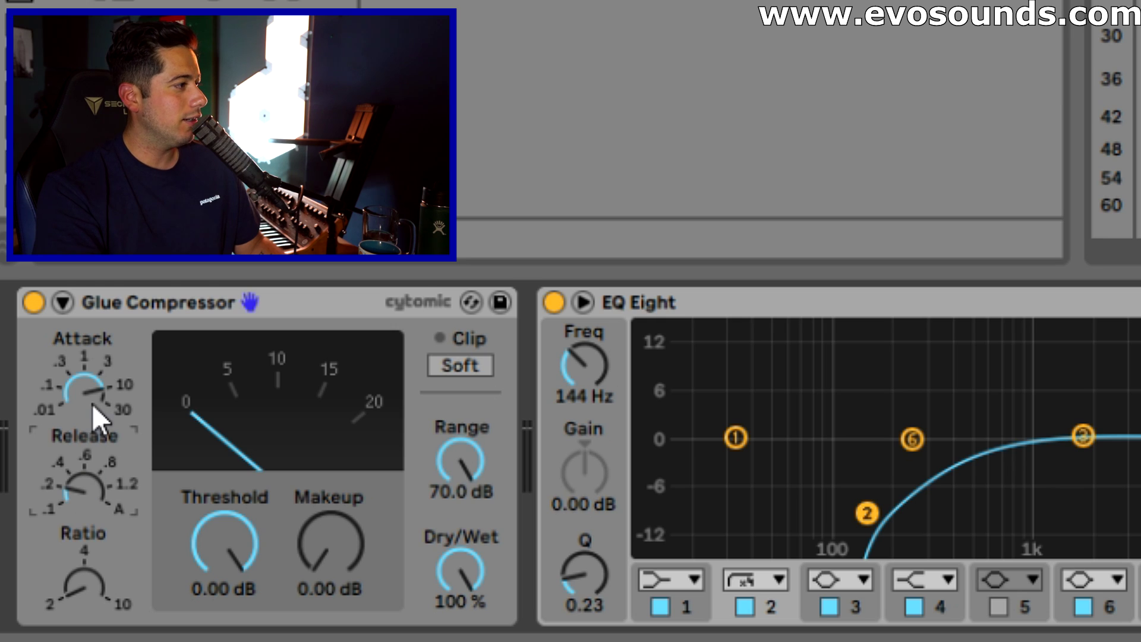
pyautogui.moveTo(95, 410); pyautogui.dragTo(95, 440)
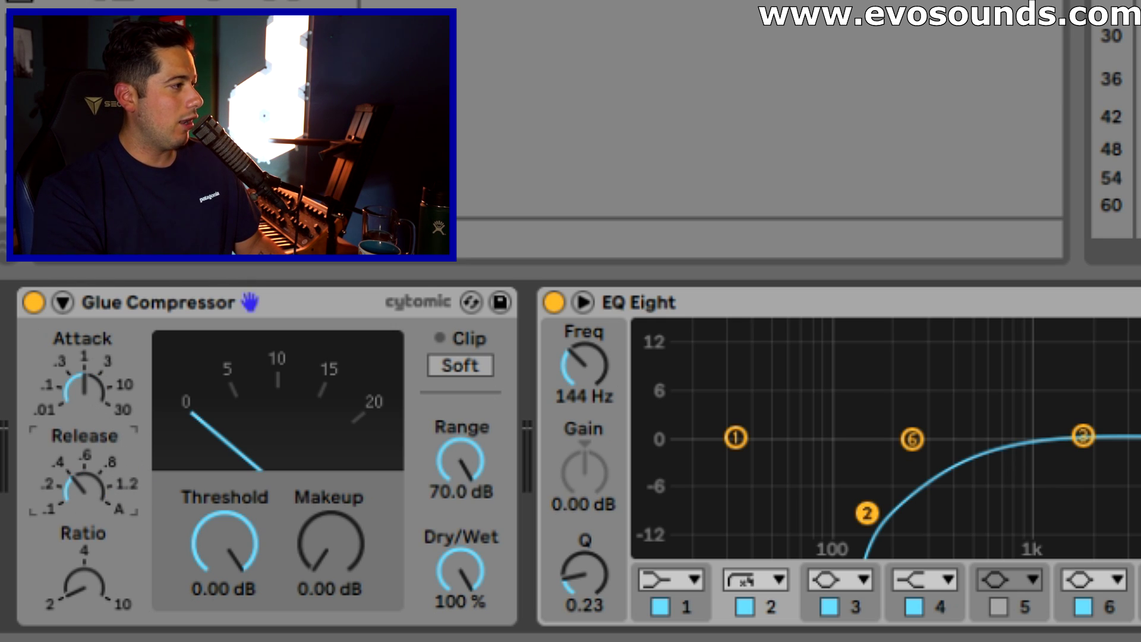
pyautogui.click(95, 393)
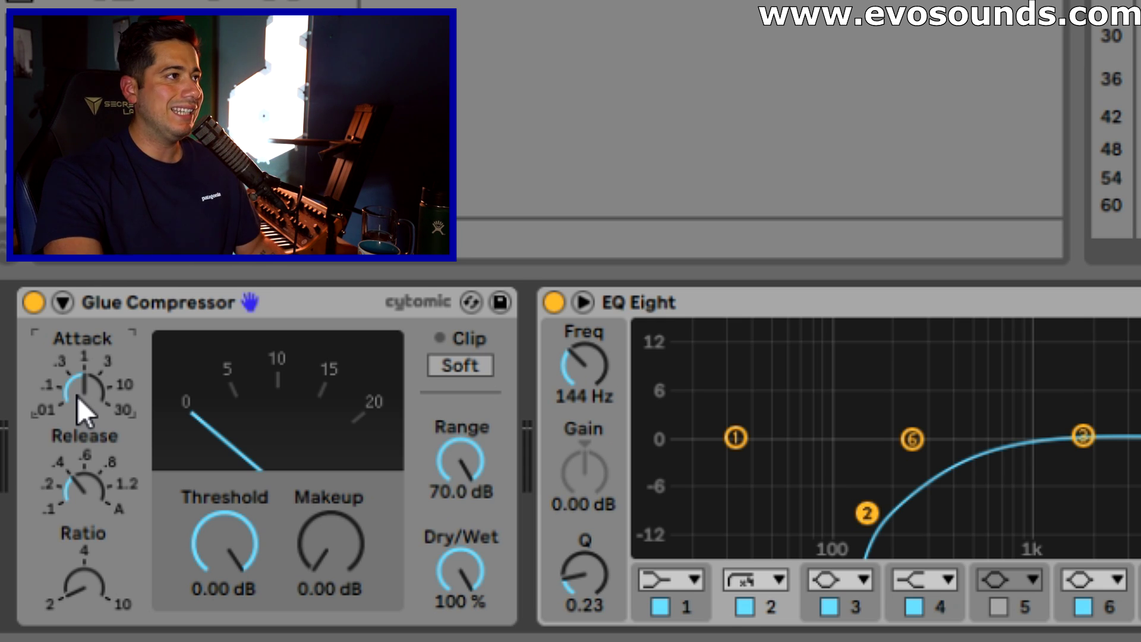
pyautogui.press('Down')
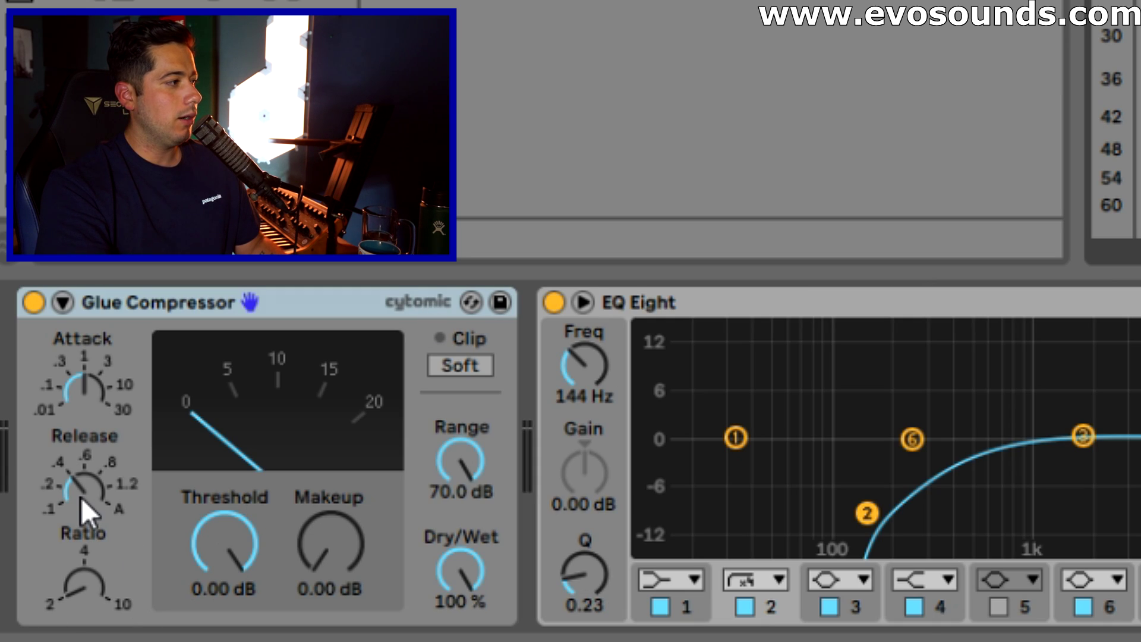
pyautogui.moveTo(81, 497); pyautogui.dragTo(81, 476)
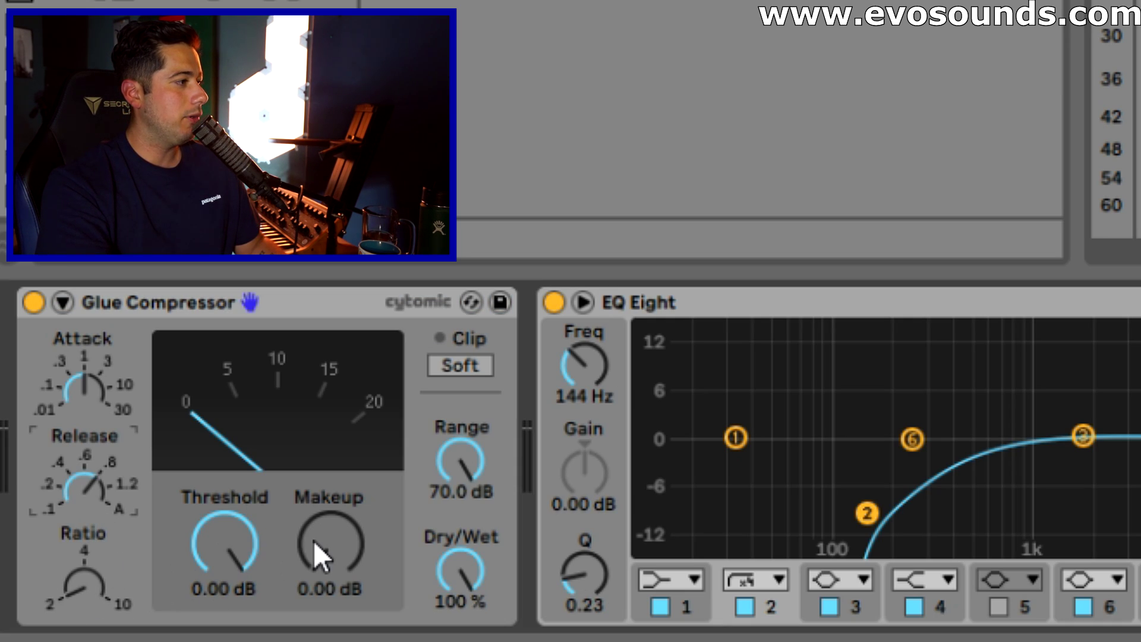
# Set the Glue Compressor's threshold to -11.4 dB and makeup to 2.38 dB while the leads play
pyautogui.press('space')
pyautogui.moveTo(247, 526); pyautogui.dragTo(247, 578)
pyautogui.moveTo(224, 528); pyautogui.dragTo(224, 538)
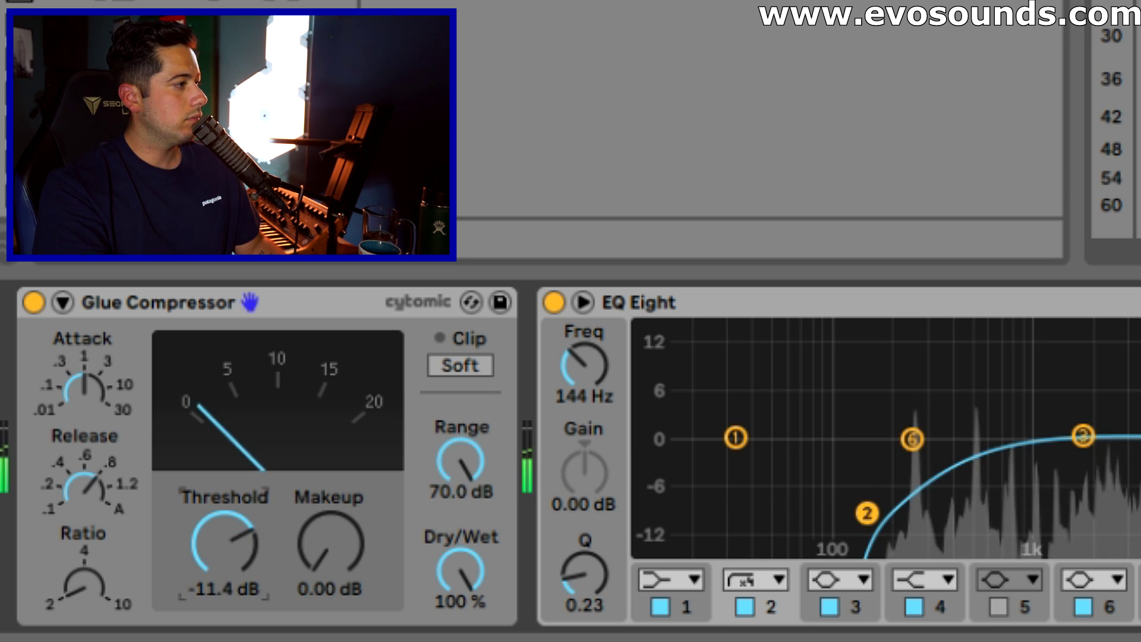
pyautogui.moveTo(319, 537); pyautogui.dragTo(319, 522)
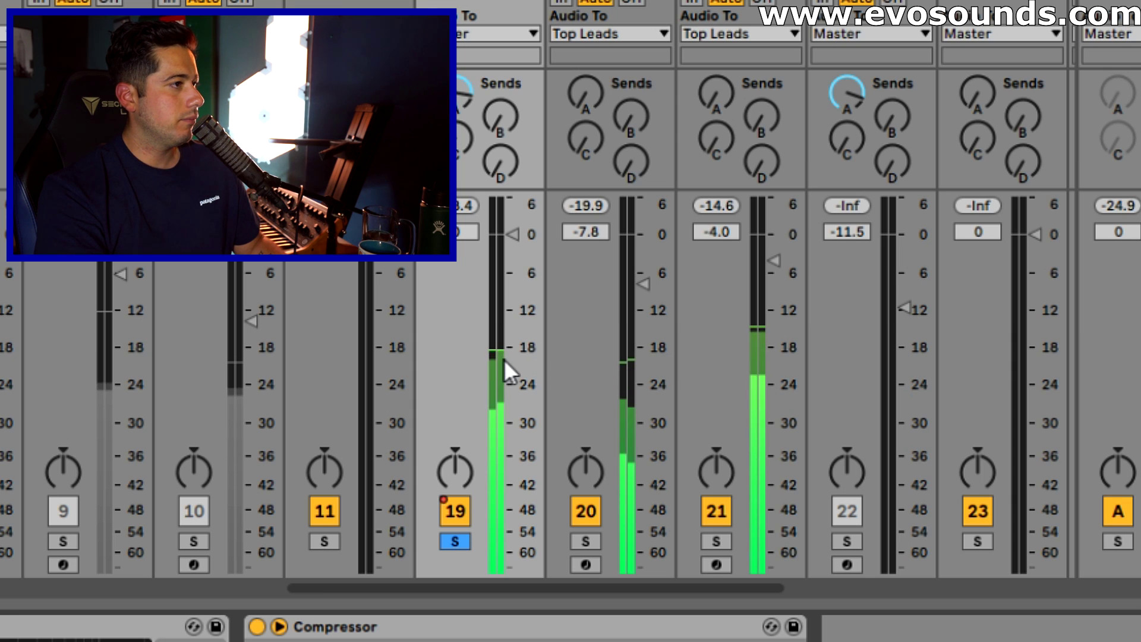
# Compare the Top Leads during playback with the Glue Compressor switched off and on, leaving it enabled
pyautogui.press('space')
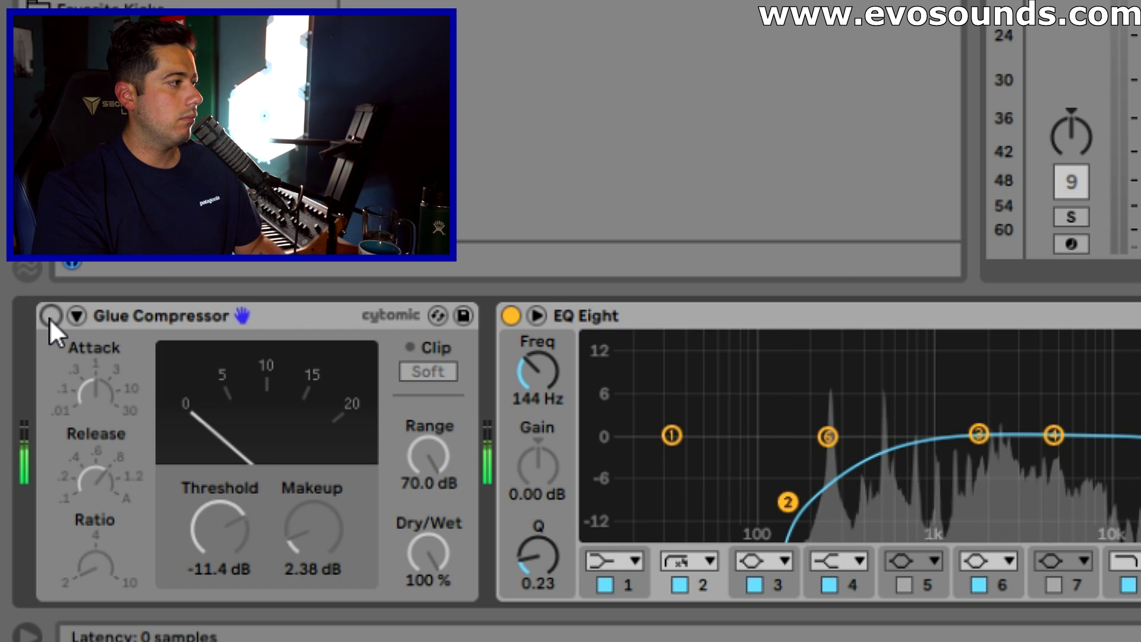
pyautogui.click(51, 316)
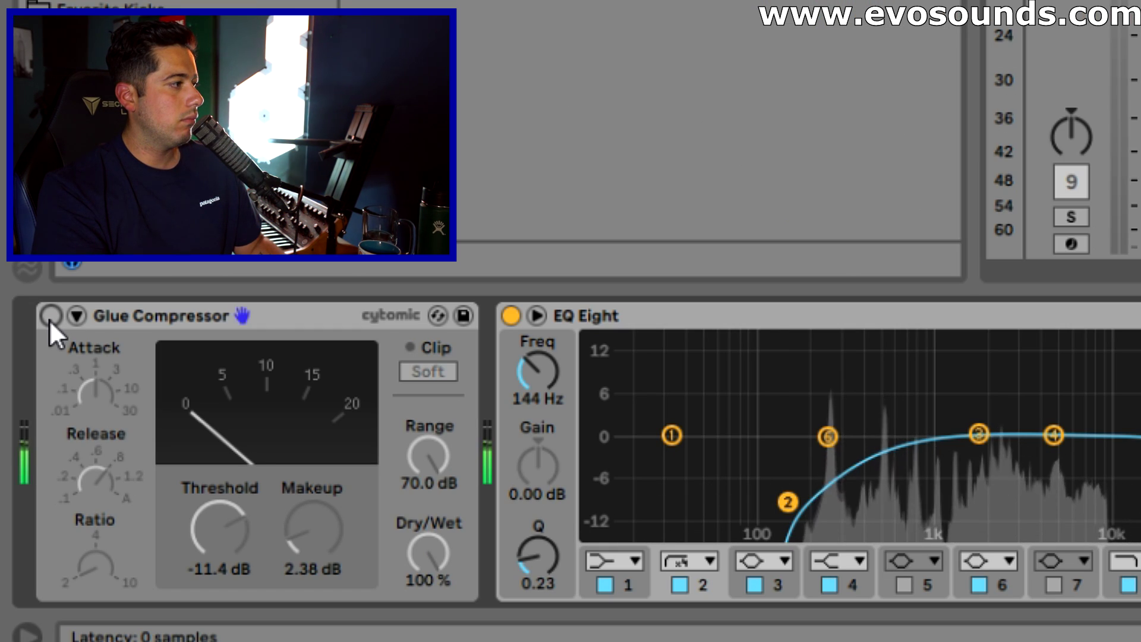
pyautogui.click(50, 319)
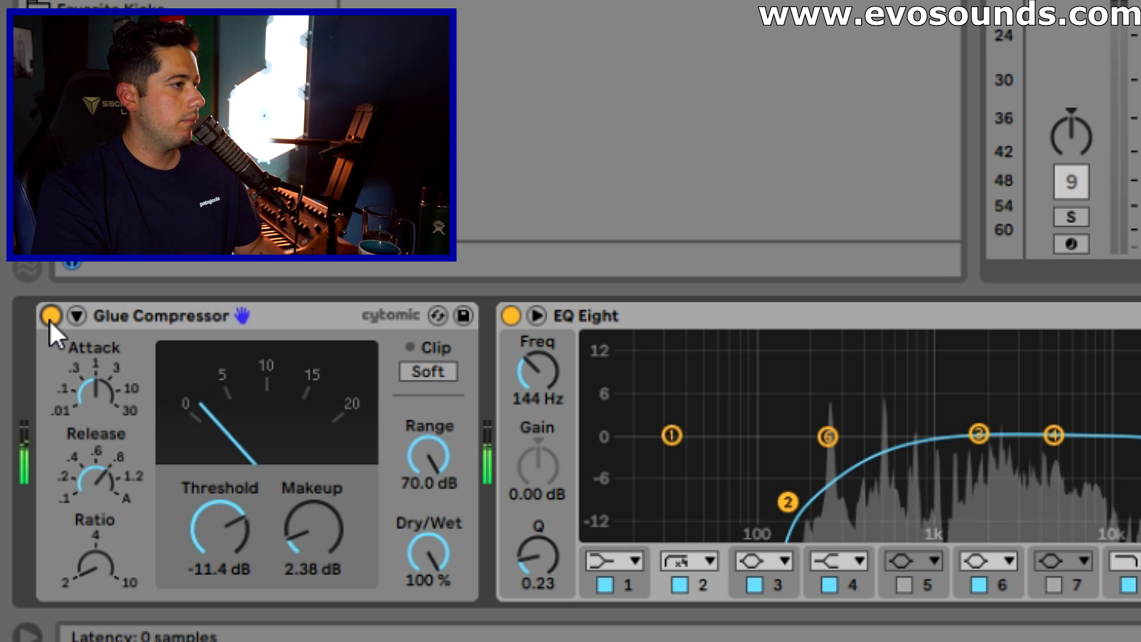
pyautogui.click(50, 317)
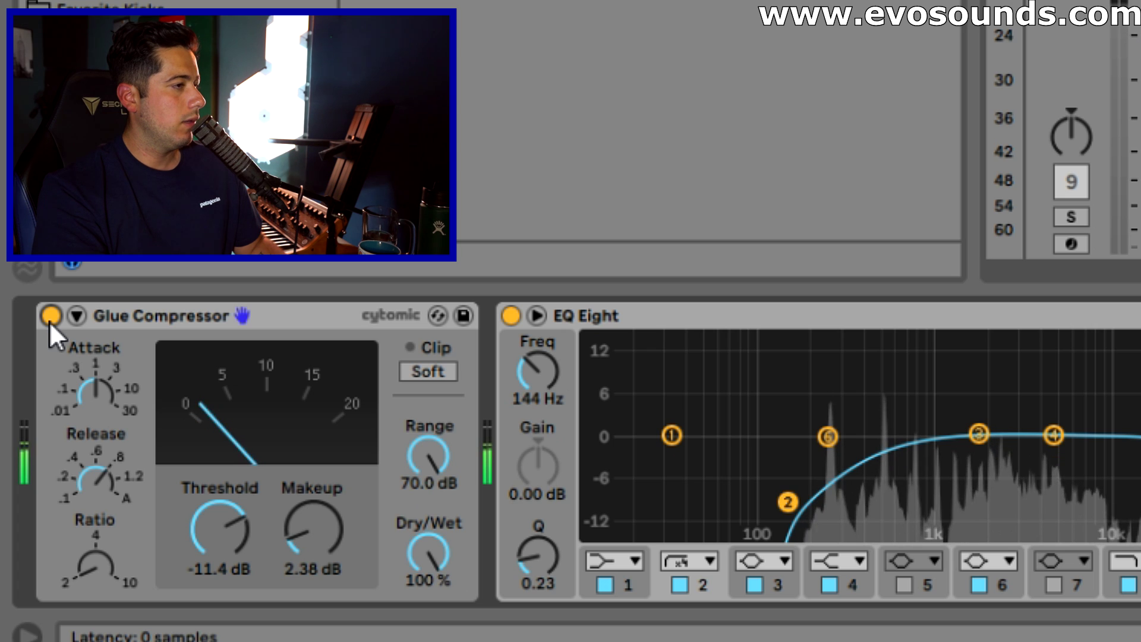
pyautogui.press('space')
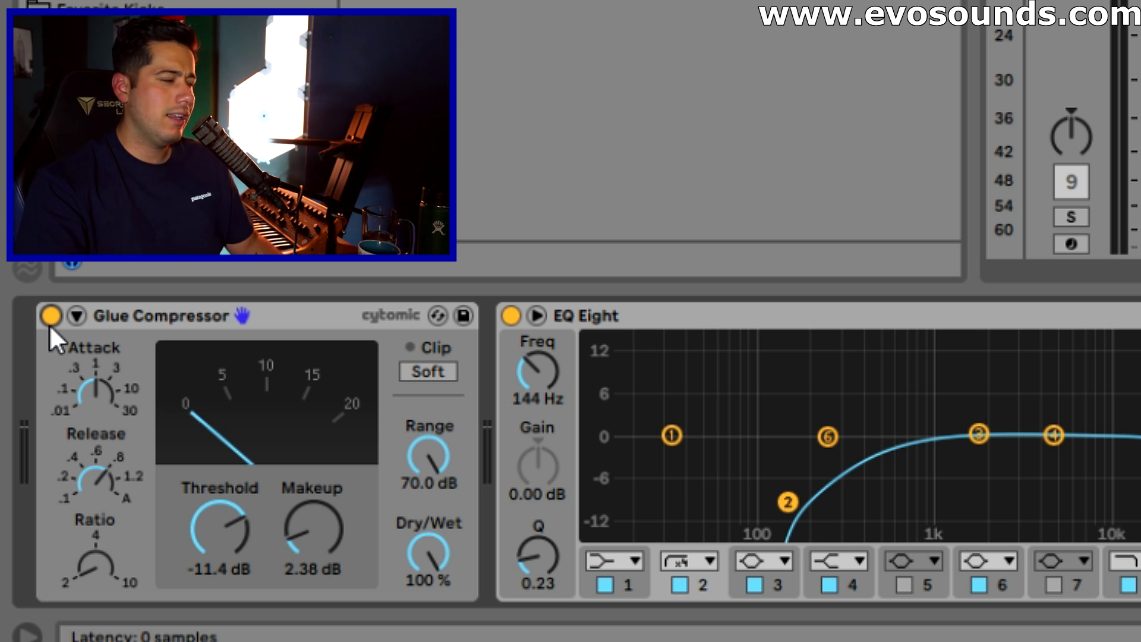
# Set the Glue Compressor's attack to .01 and compare the playing leads with the compressor switched off and on, leaving it enabled
pyautogui.click(73, 356)
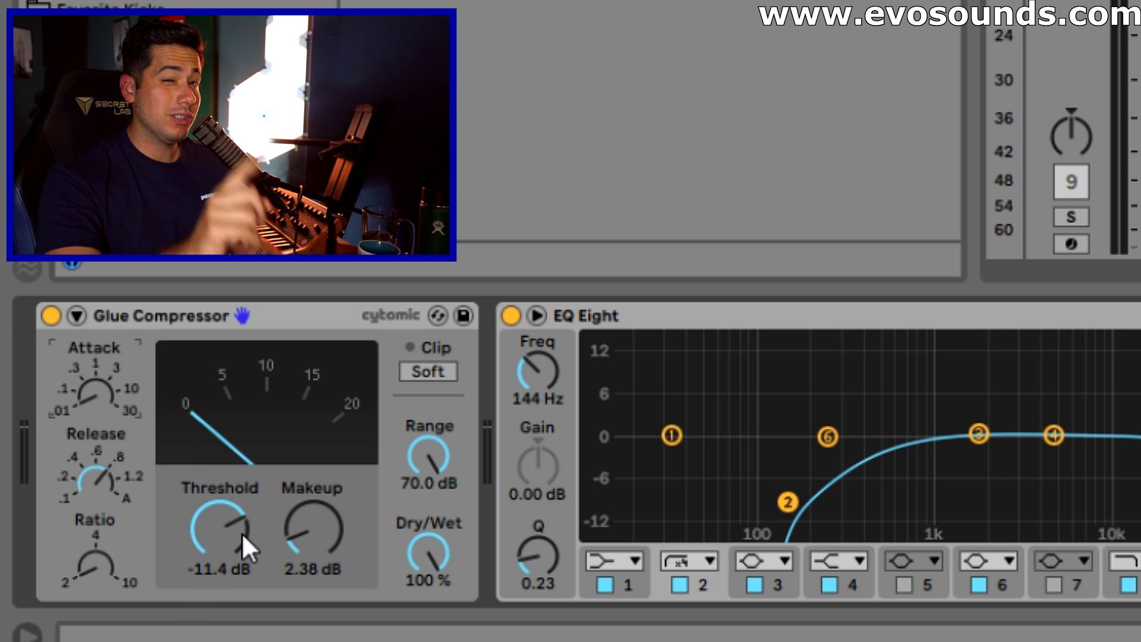
pyautogui.press('space')
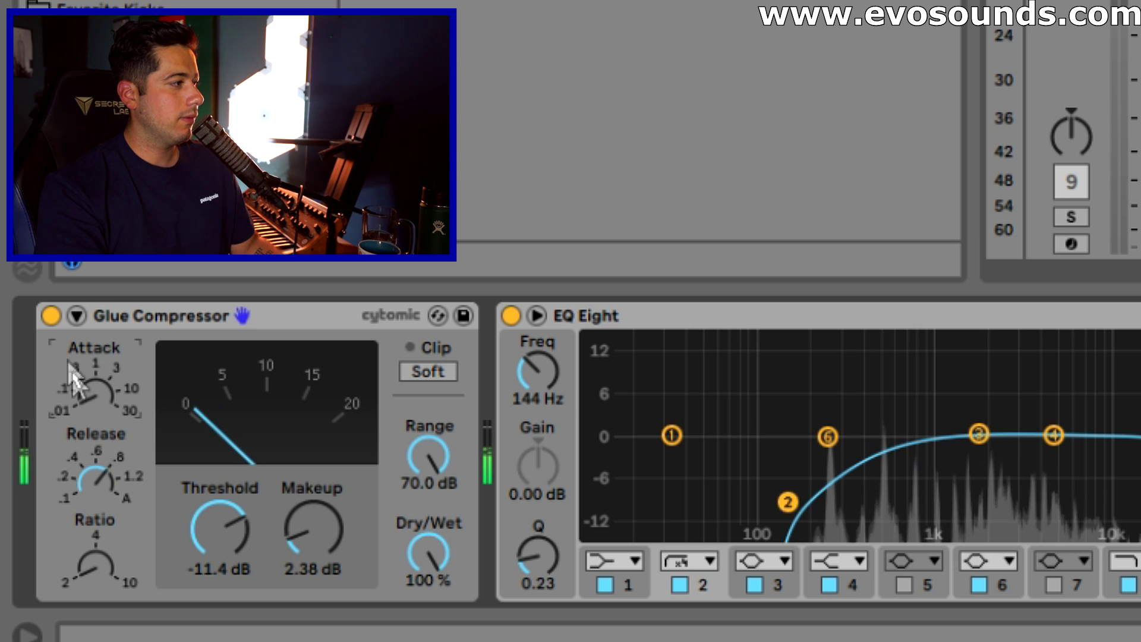
pyautogui.click(53, 316)
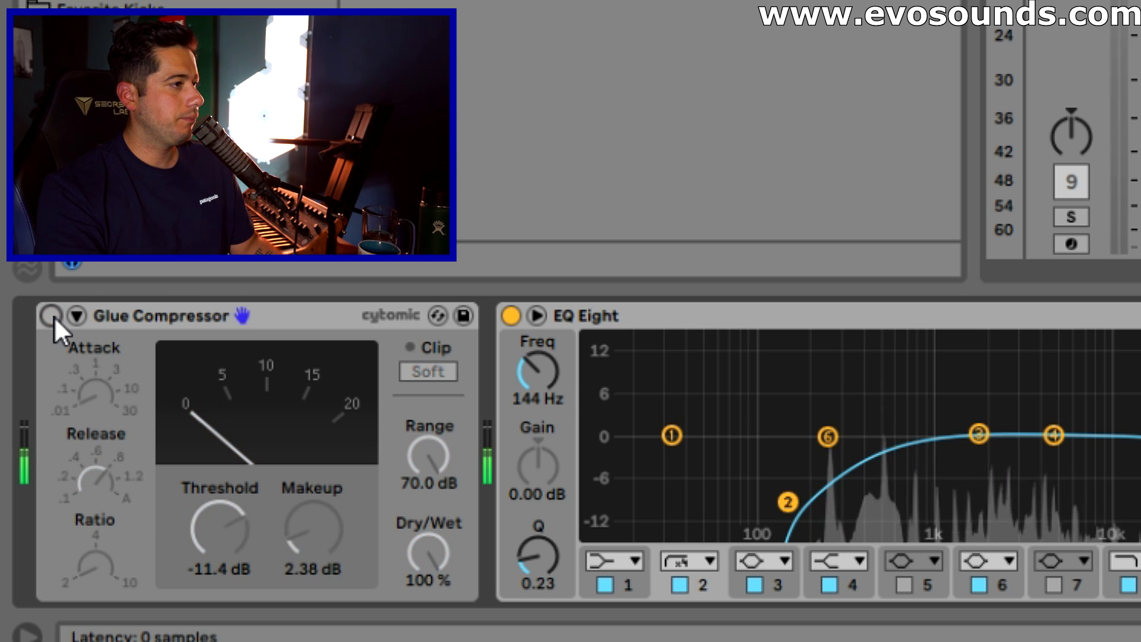
pyautogui.click(52, 316)
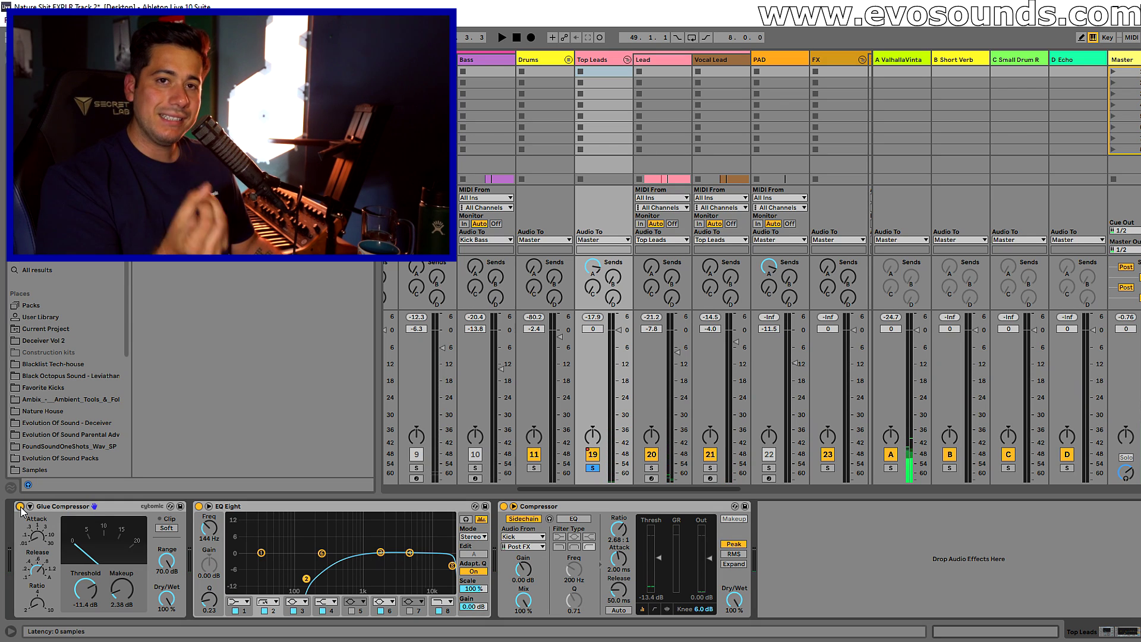
pyautogui.press('space')
pyautogui.click(652, 469)
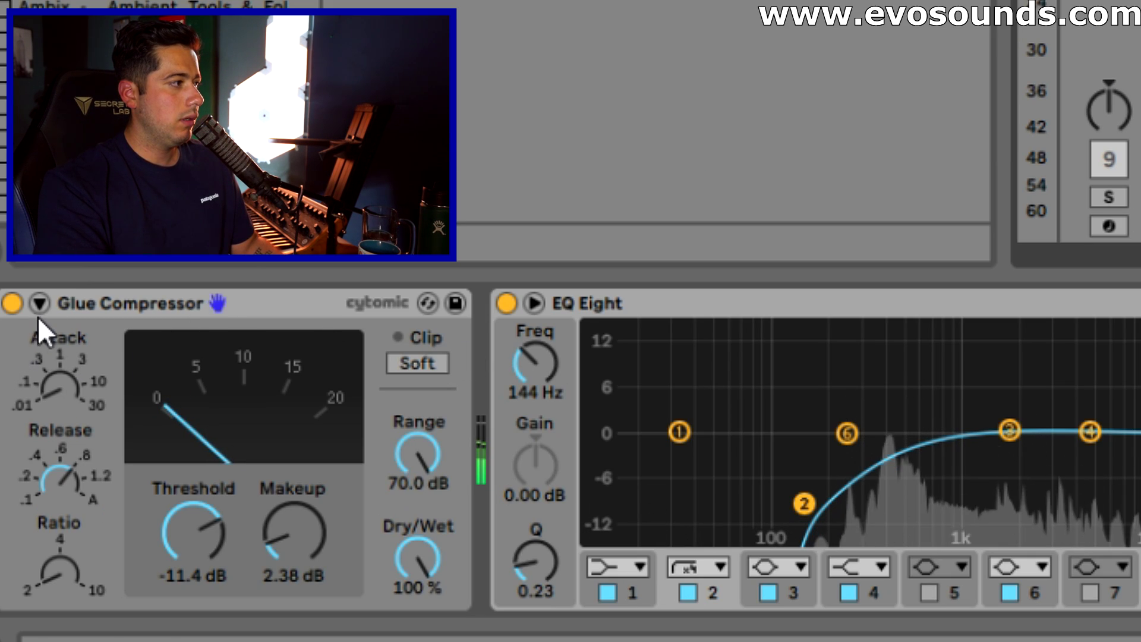
pyautogui.click(14, 304)
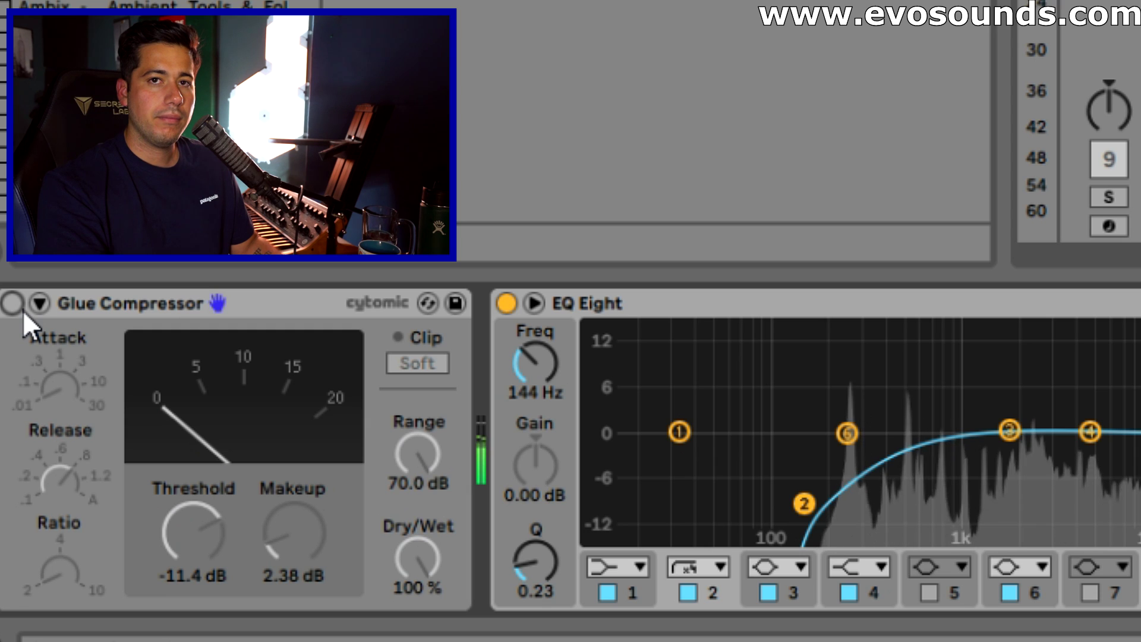
pyautogui.click(23, 309)
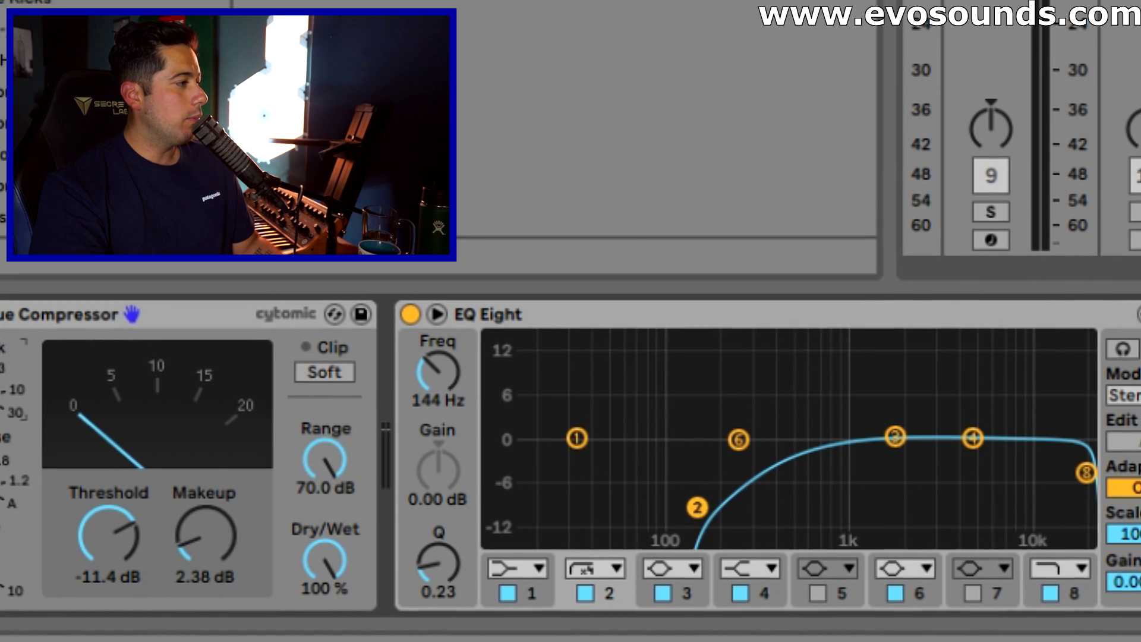
# Set the Glue Compressor's makeup to 2.06 dB while the leads play
pyautogui.press('space')
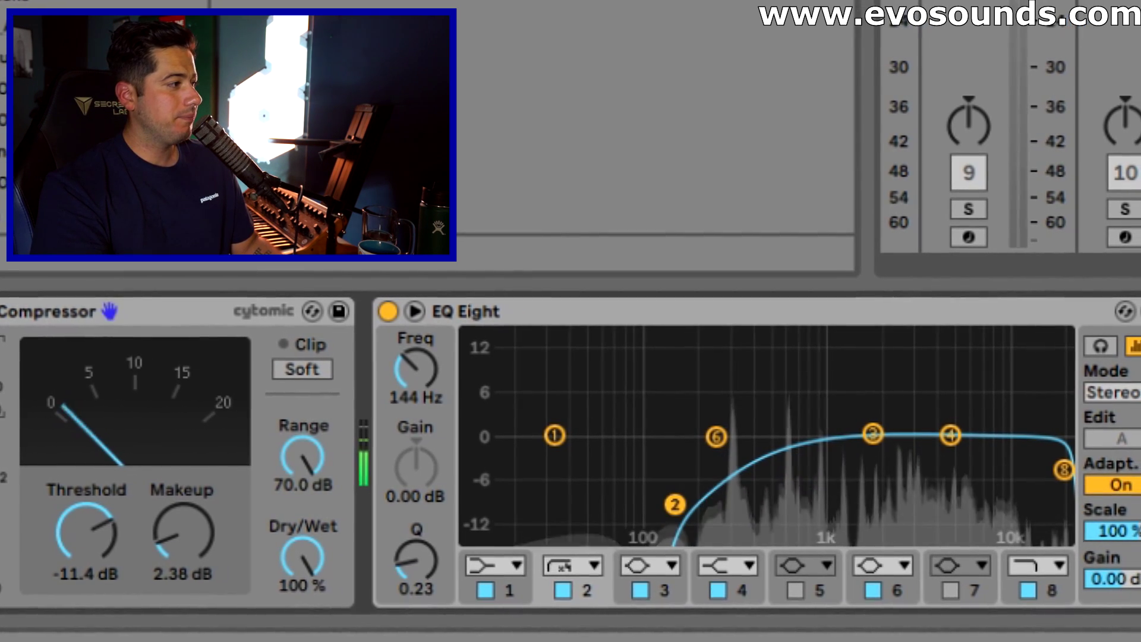
pyautogui.moveTo(194, 533); pyautogui.dragTo(173, 541)
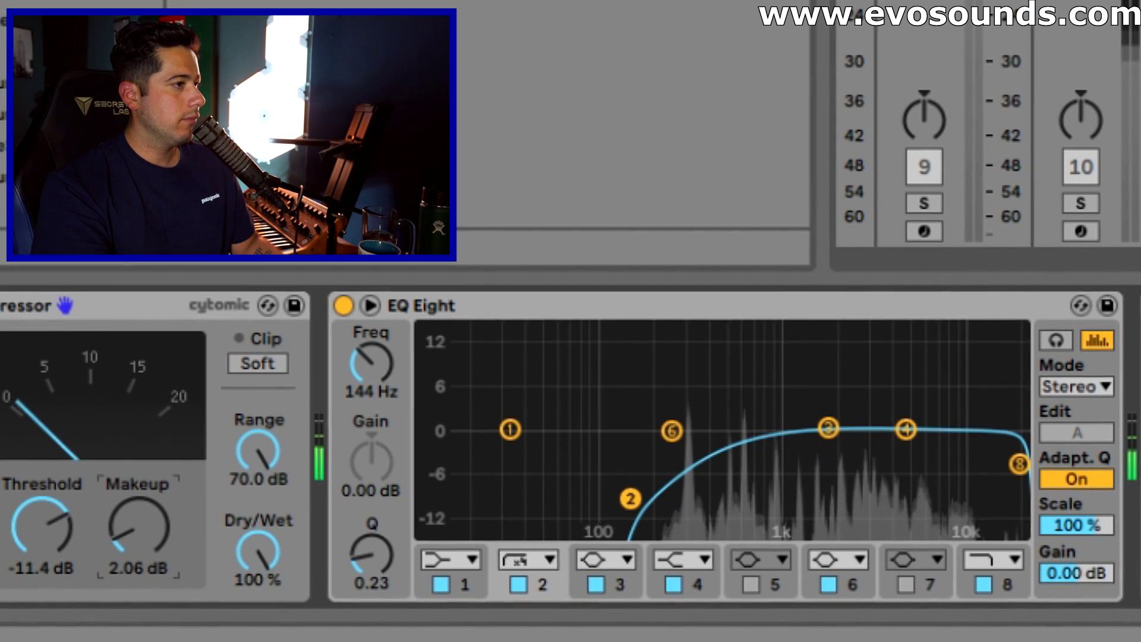
# Compare the full mix with the Top Leads EQ Eight switched off and on, leaving it enabled
pyautogui.press('0')
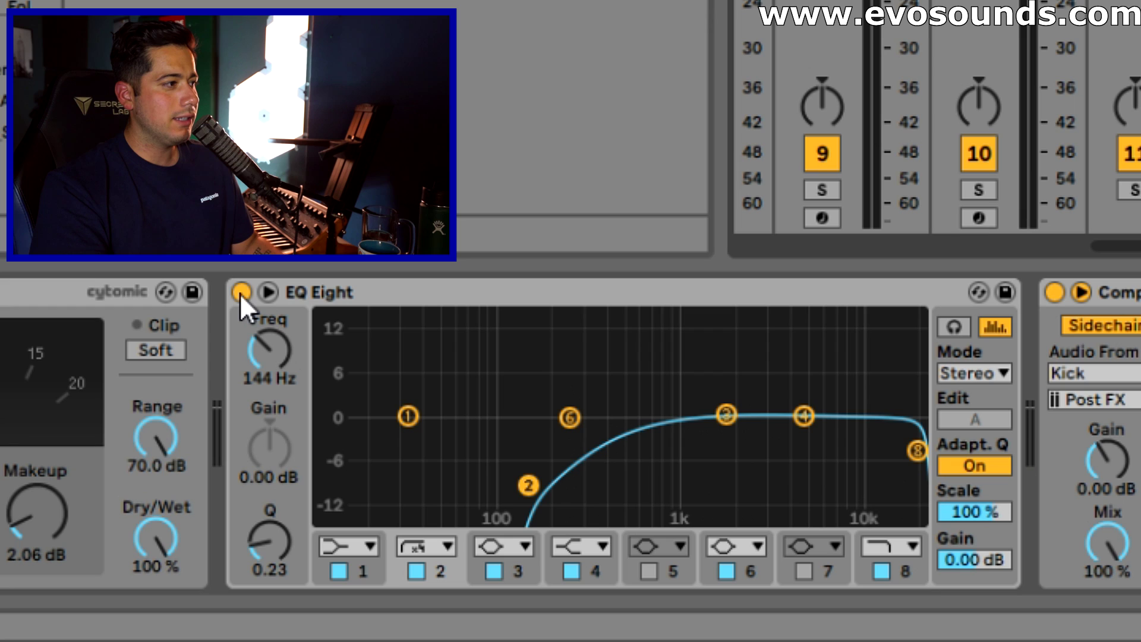
pyautogui.click(241, 294)
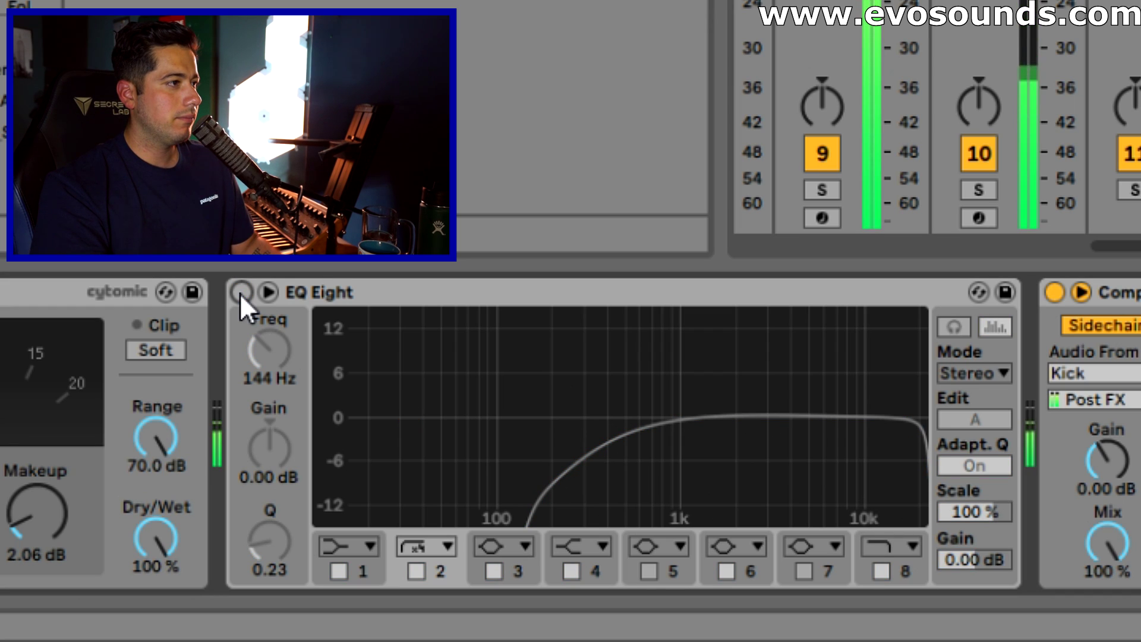
pyautogui.click(241, 293)
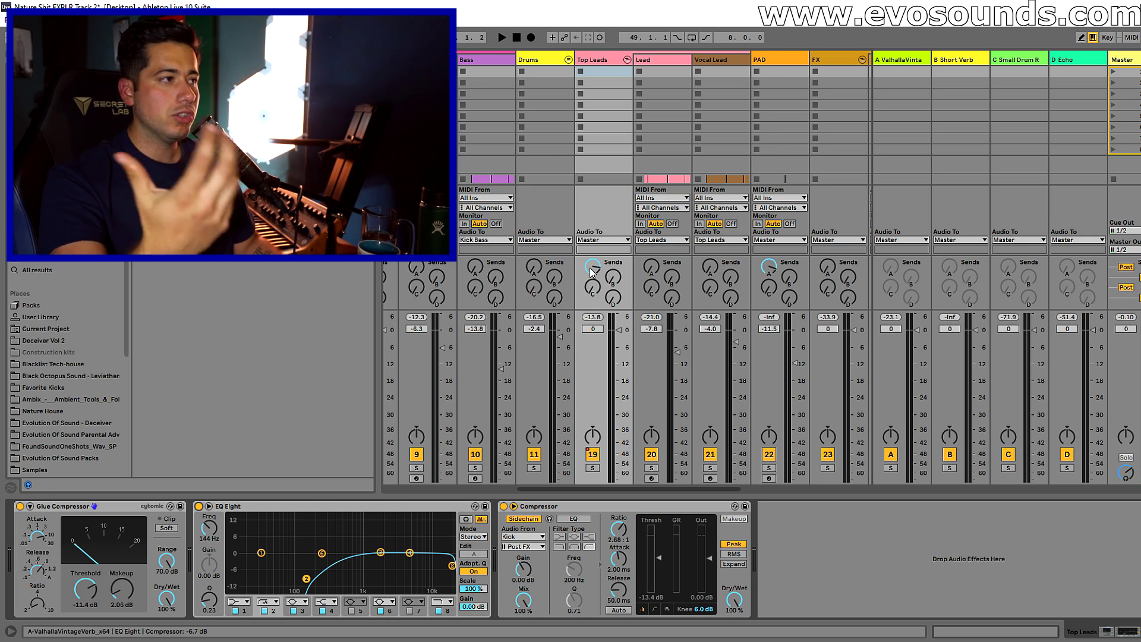
# Review the device chains of the Top Leads group and its Lead and Vocal Lead tracks
pyautogui.click(682, 63)
pyautogui.click(713, 60)
pyautogui.click(672, 61)
pyautogui.click(610, 59)
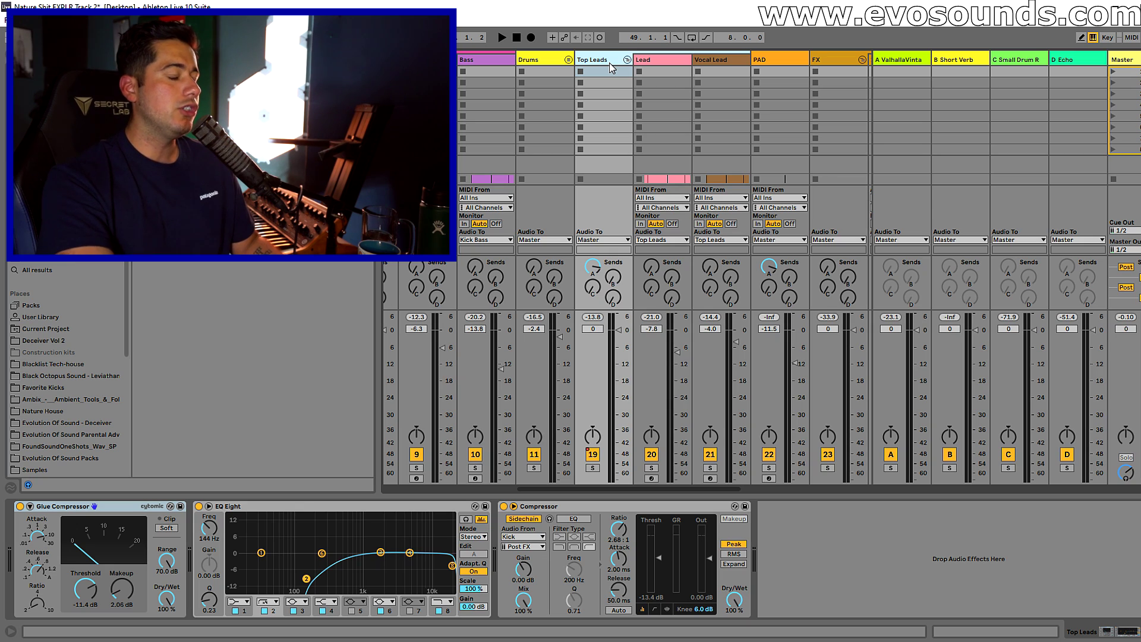
pyautogui.click(669, 63)
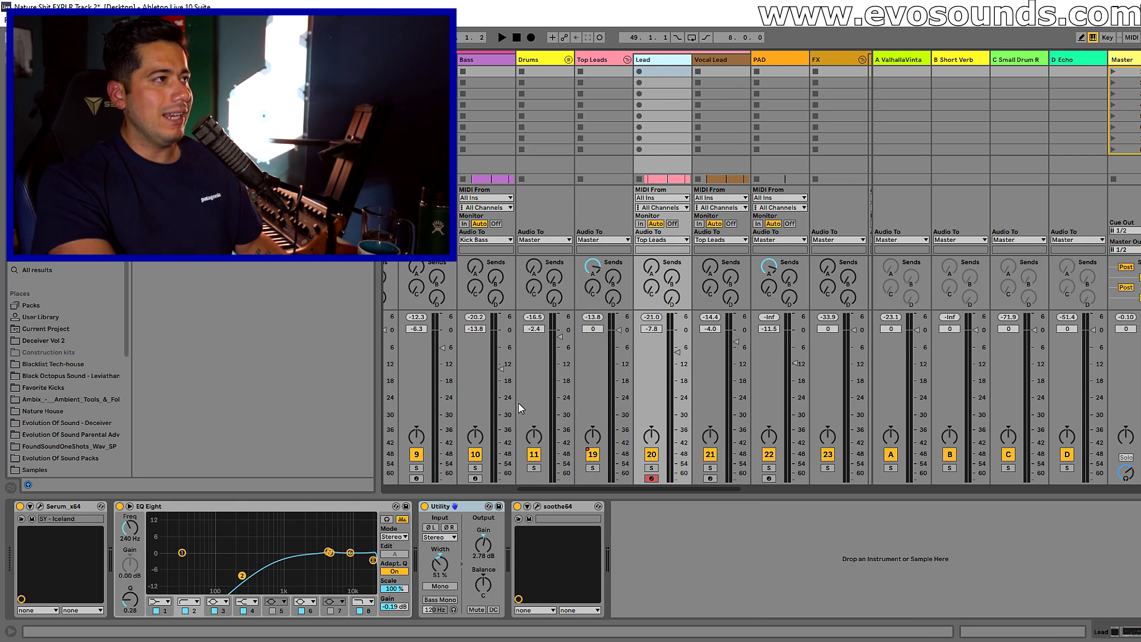
pyautogui.click(614, 63)
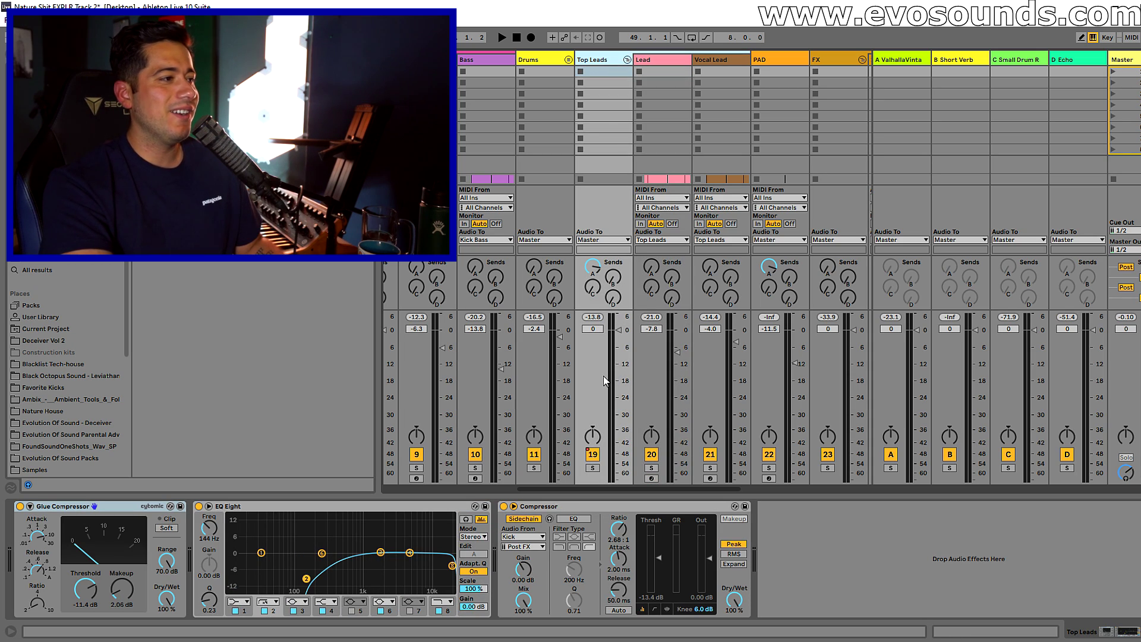
pyautogui.click(670, 63)
pyautogui.click(702, 62)
pyautogui.click(687, 59)
# Audition the soloed Vocal Lead with its second EQ Eight switched off and on, leaving it enabled
pyautogui.click(711, 62)
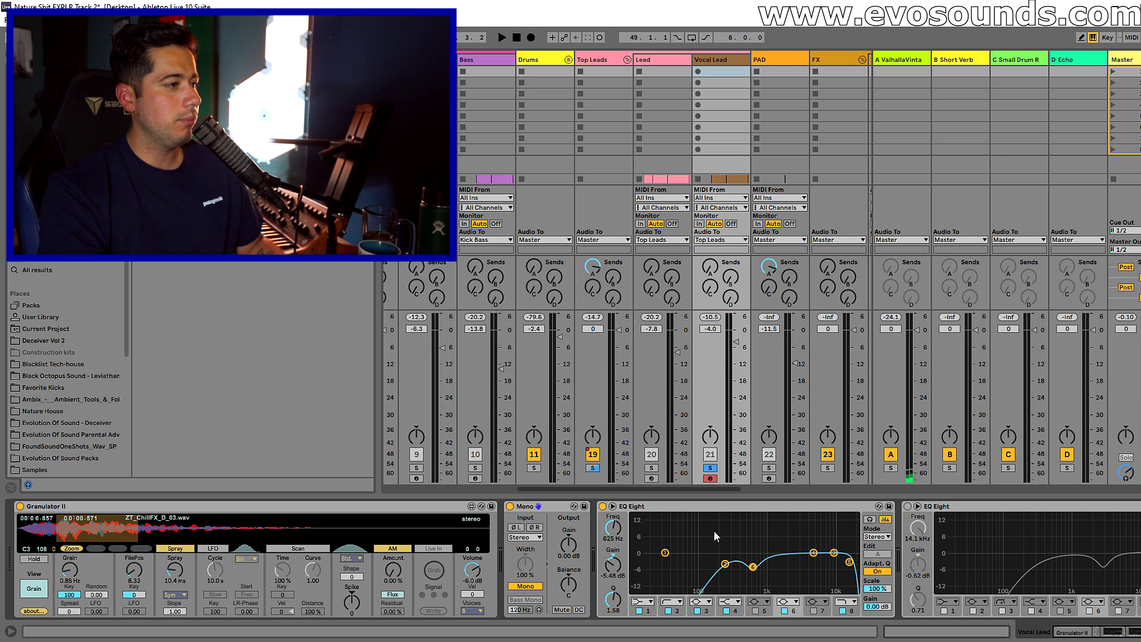
pyautogui.press('space')
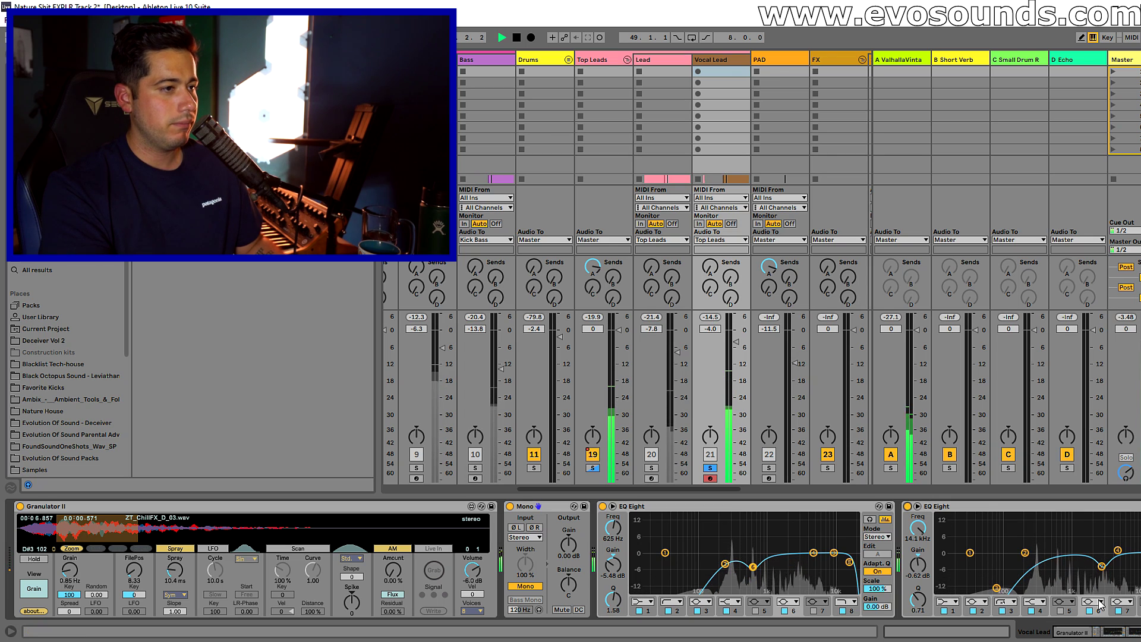
pyautogui.click(908, 506)
pyautogui.click(1062, 629)
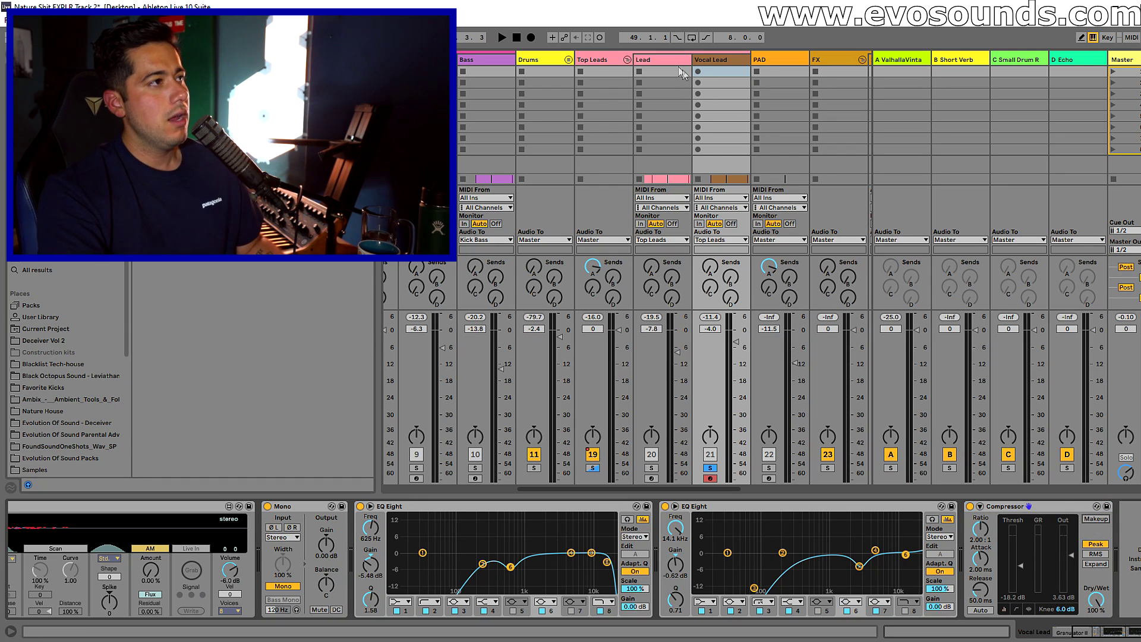
# Solo the Lead track and compare its EQ Eight switched off and on during playback, leaving it enabled
pyautogui.click(676, 371)
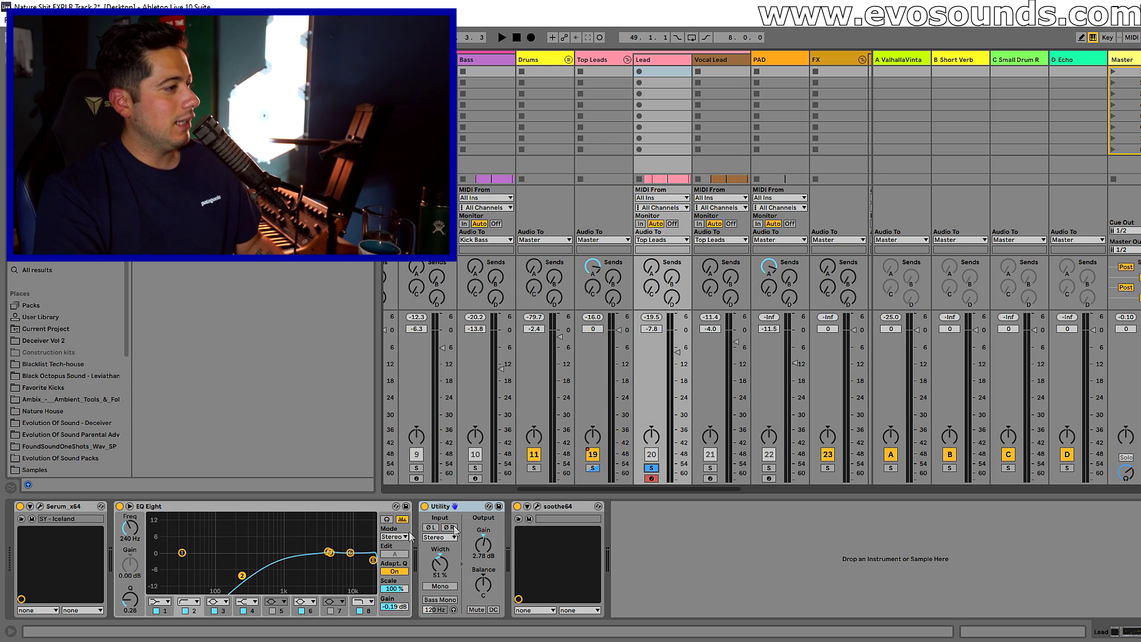
pyautogui.click(120, 507)
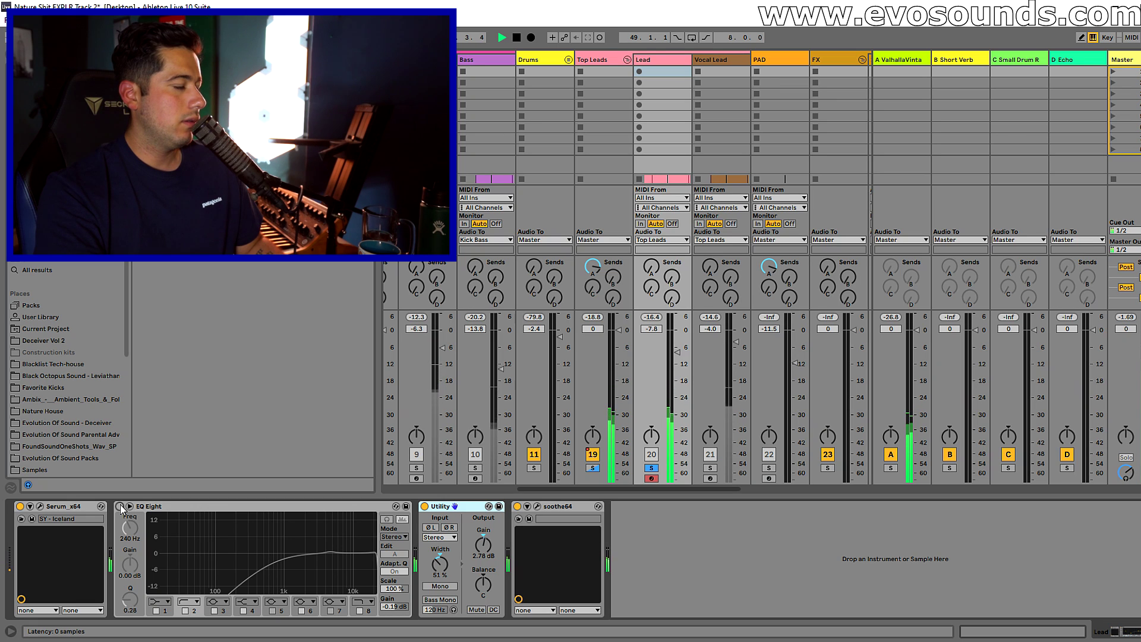
pyautogui.click(120, 505)
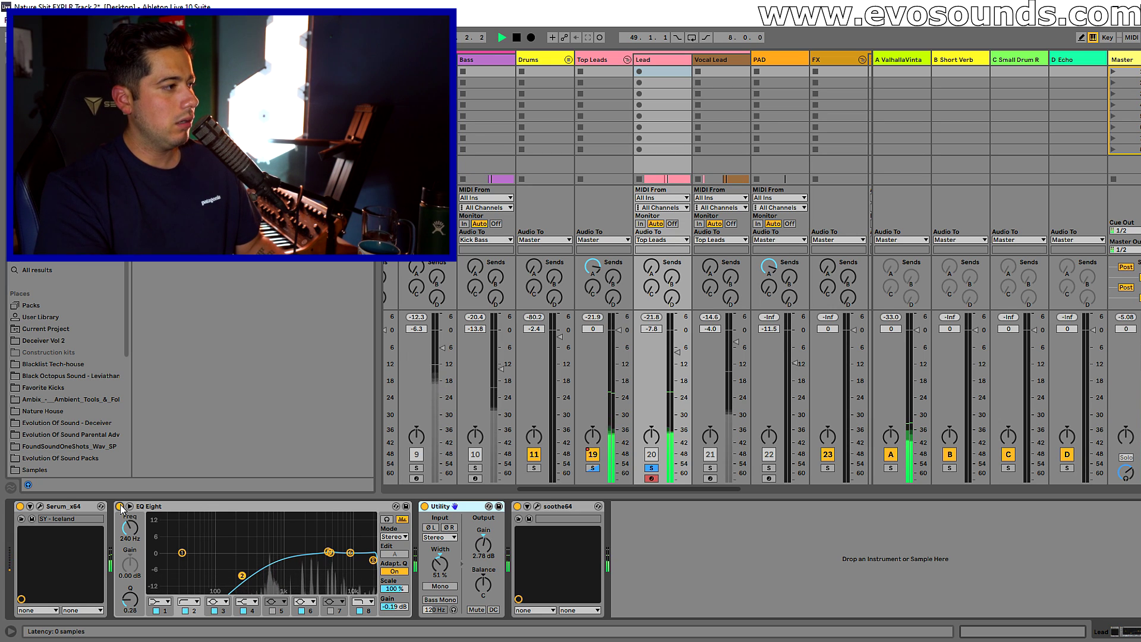
# Adjust the depth of the Lead's soothe plugin while auditioning the track, settling on 4.8
pyautogui.click(537, 506)
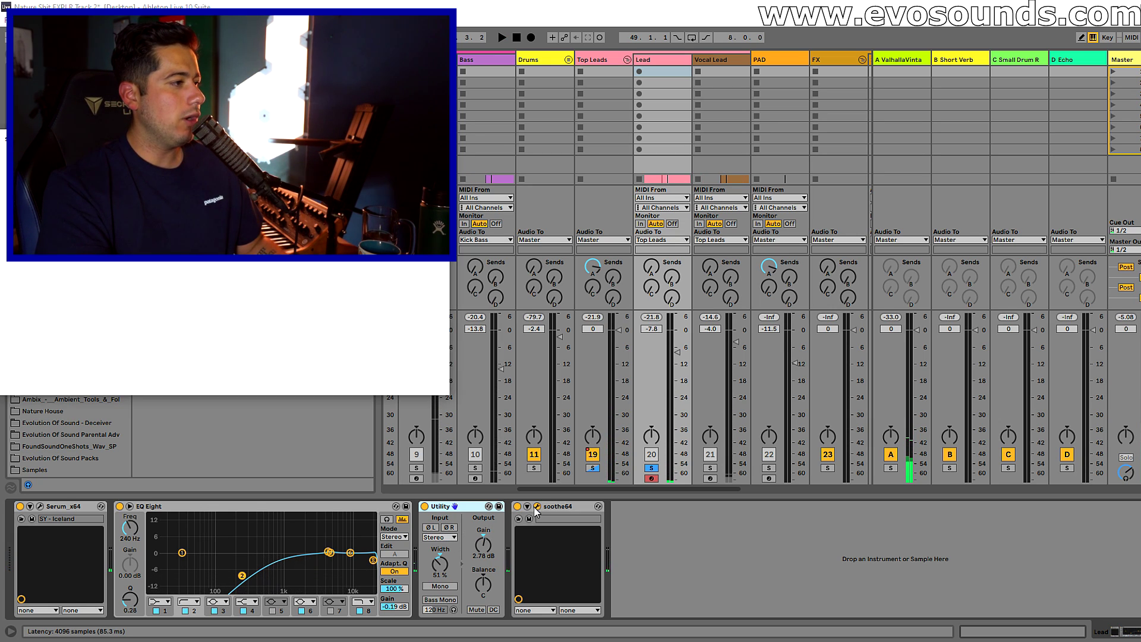
pyautogui.moveTo(297, 139); pyautogui.dragTo(512, 134)
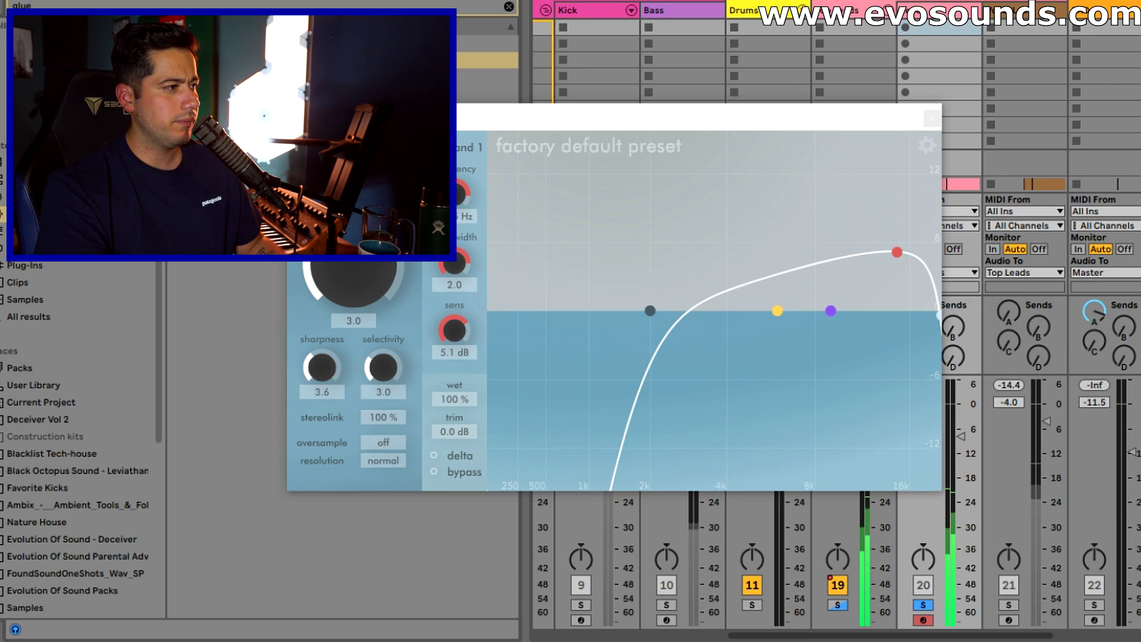
pyautogui.click(932, 120)
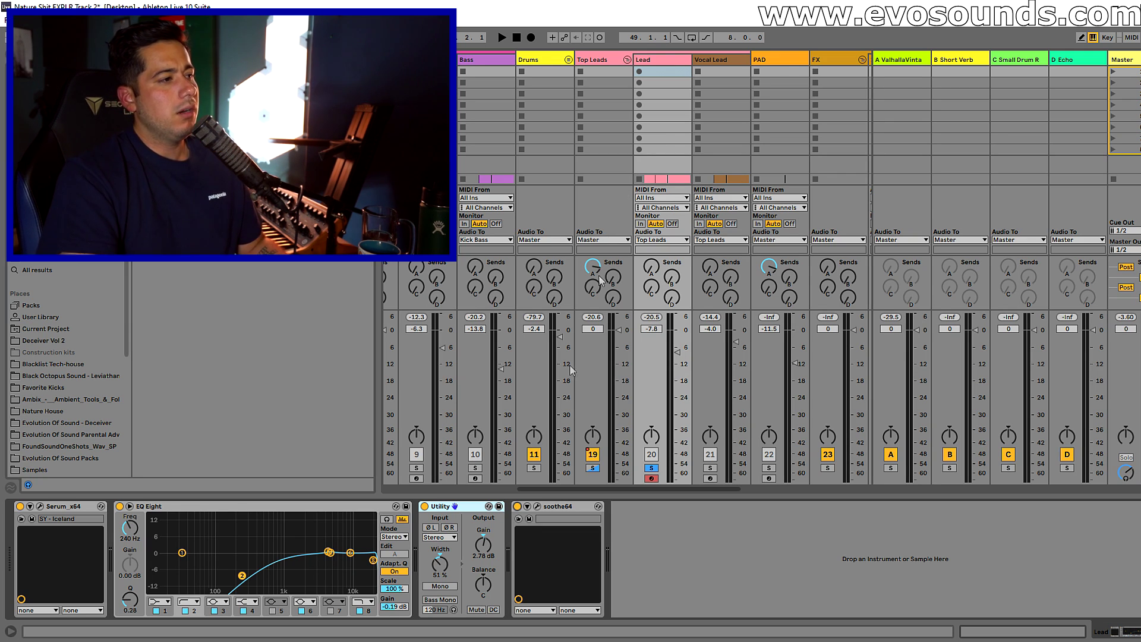
pyautogui.click(538, 506)
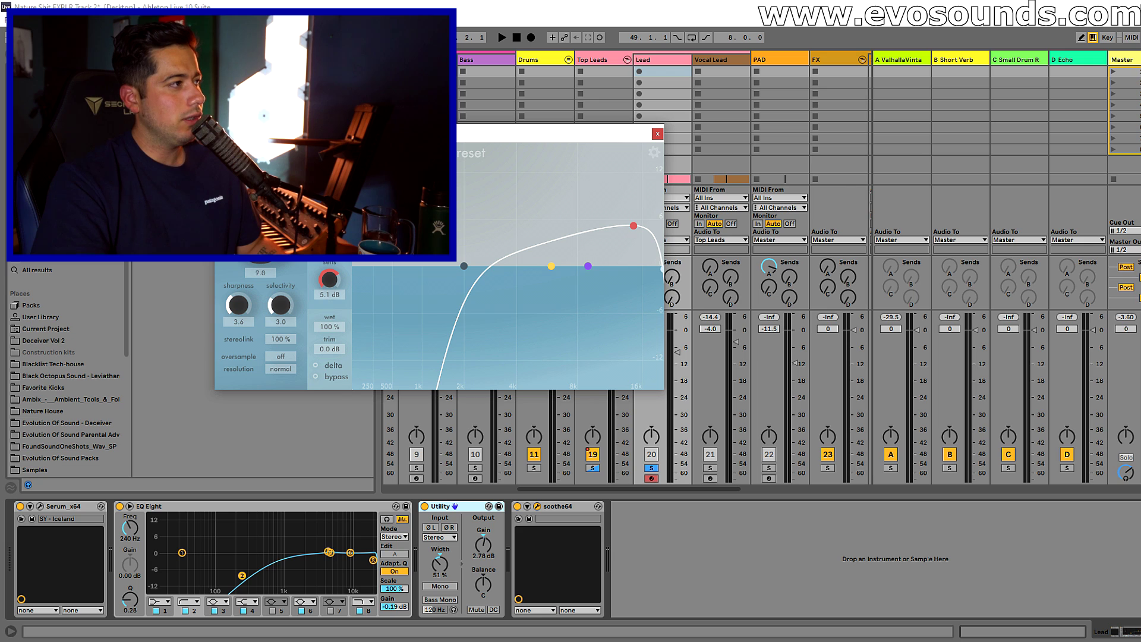
pyautogui.press('space')
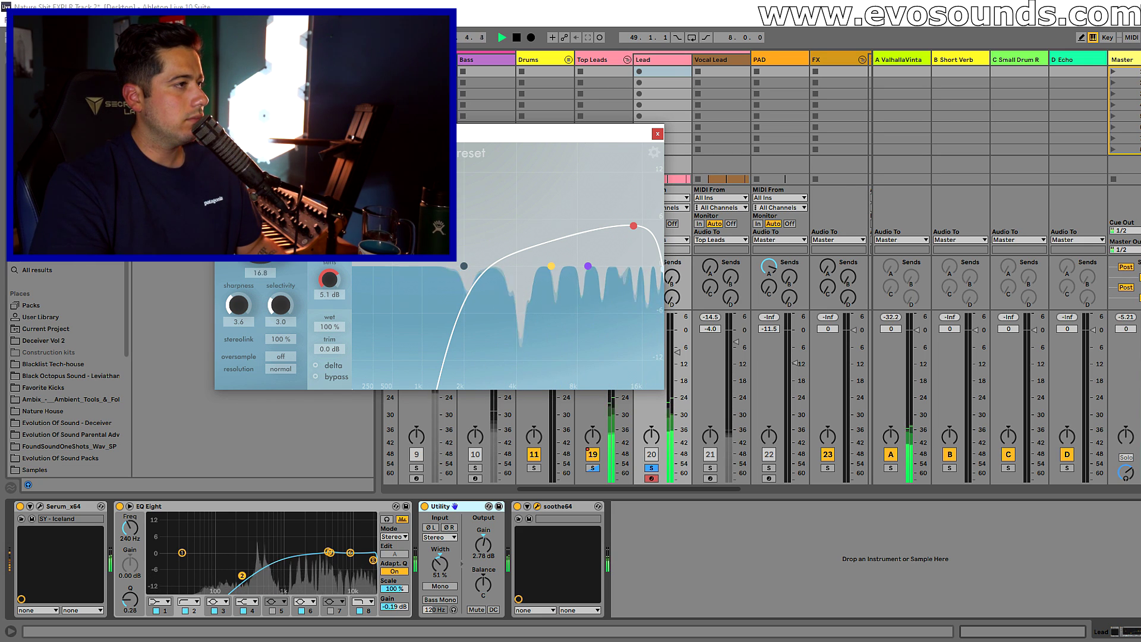
pyautogui.press('space')
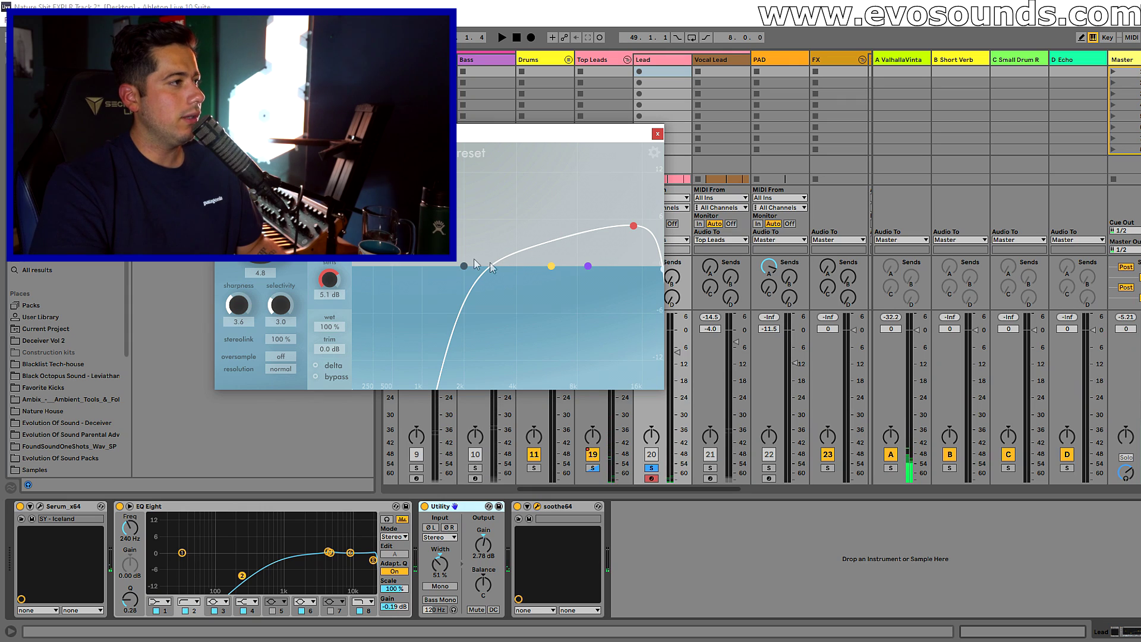
pyautogui.click(657, 134)
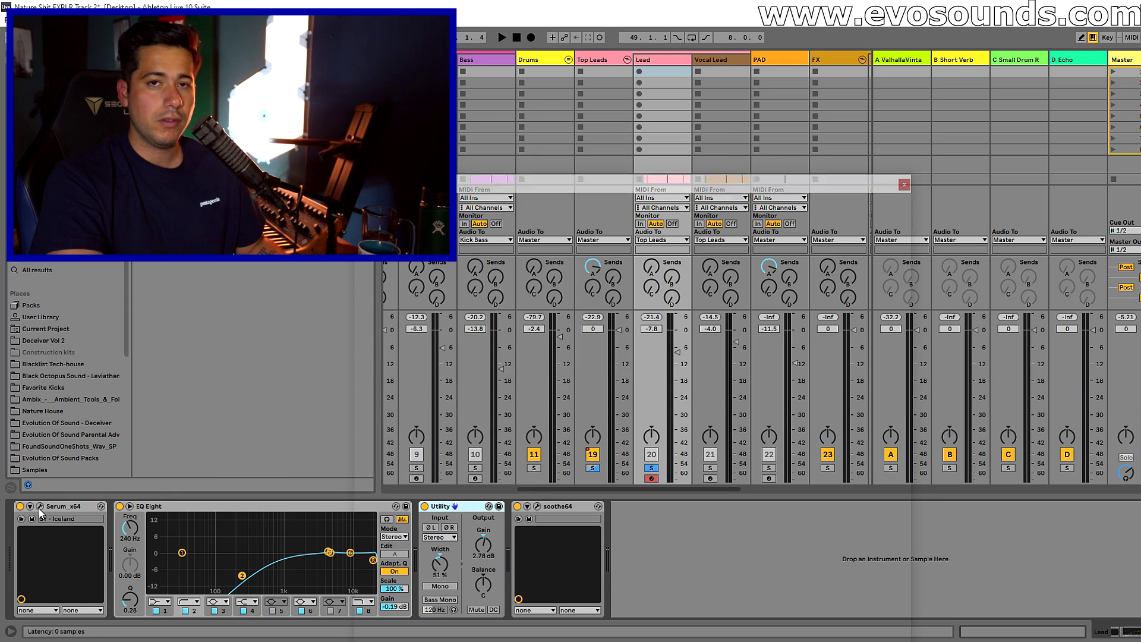
# Compare the Lead during playback with the reverb in Serum's effects switched off and on, leaving it enabled
pyautogui.click(40, 506)
pyautogui.moveTo(672, 185); pyautogui.dragTo(662, 135)
pyautogui.click(502, 175)
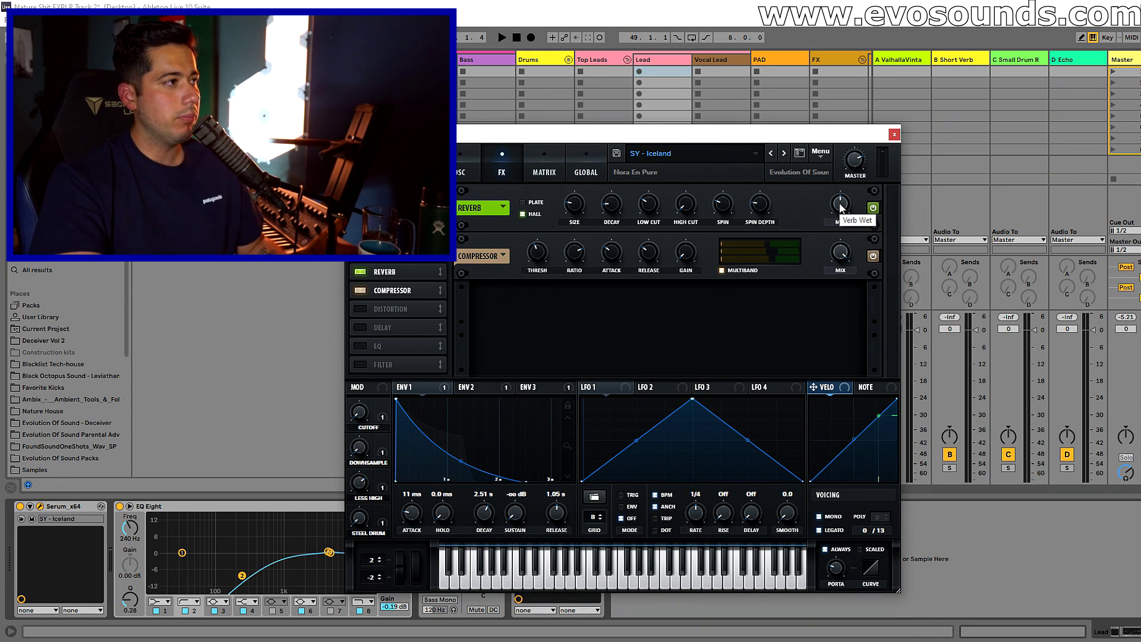
pyautogui.click(361, 273)
pyautogui.press('space')
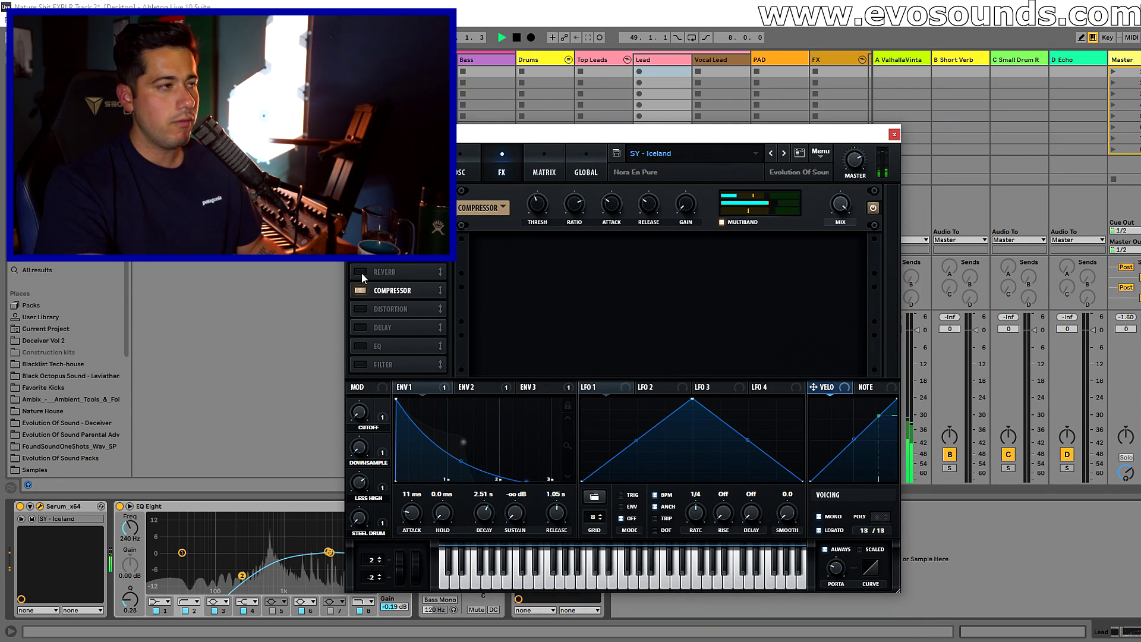
pyautogui.click(361, 273)
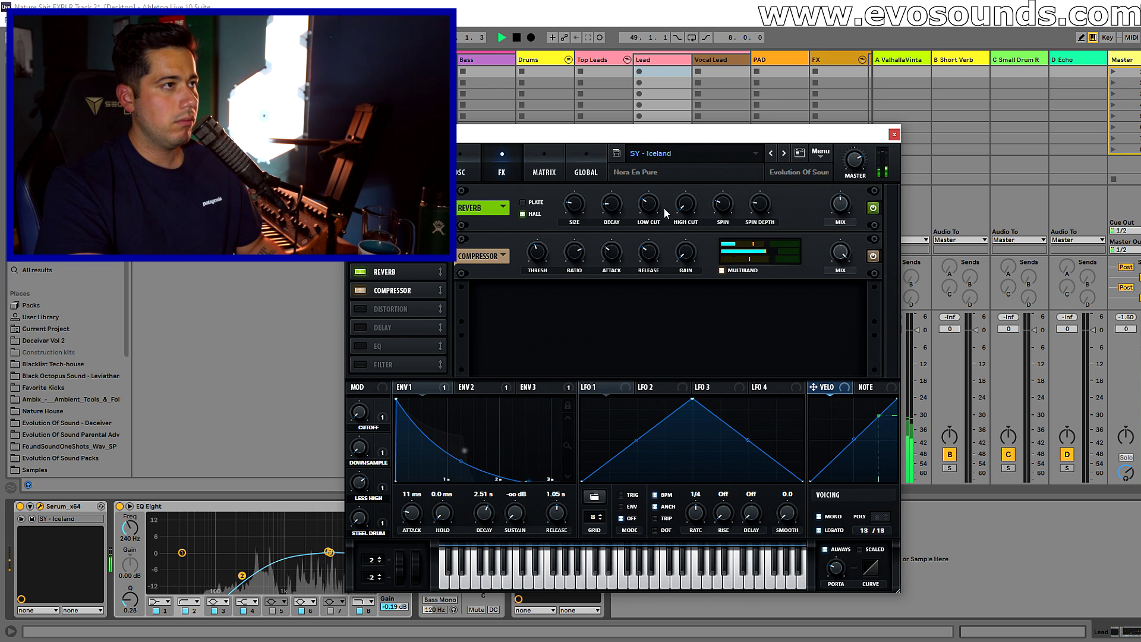
pyautogui.click(895, 134)
# Solo the Top Leads group and set the width of the Lead's Utility to 49%
pyautogui.click(592, 468)
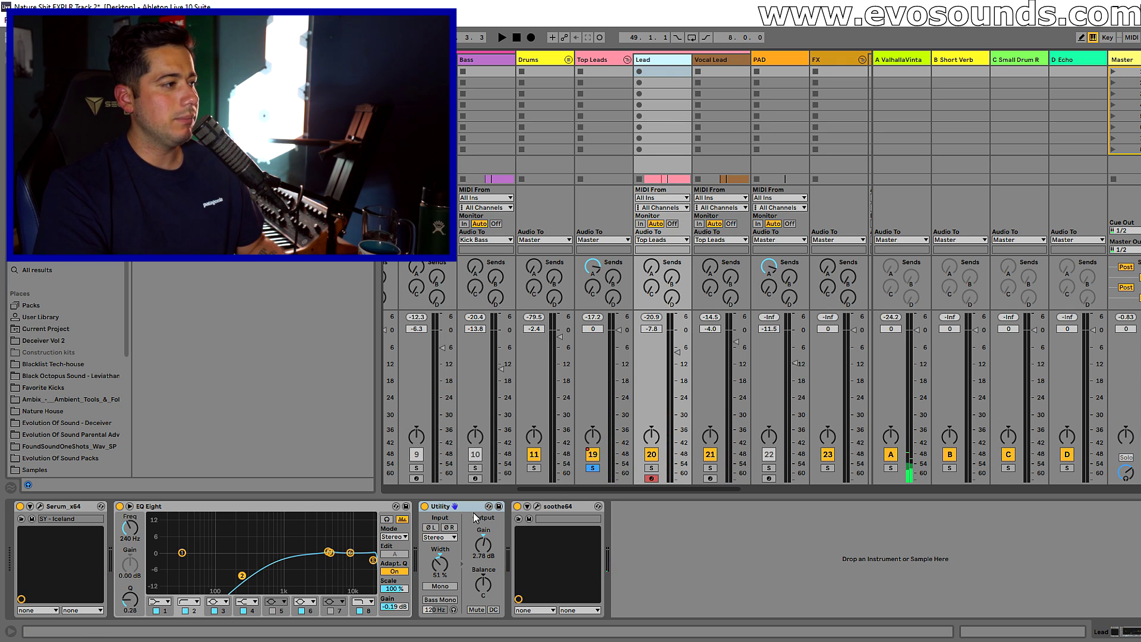
pyautogui.click(440, 550)
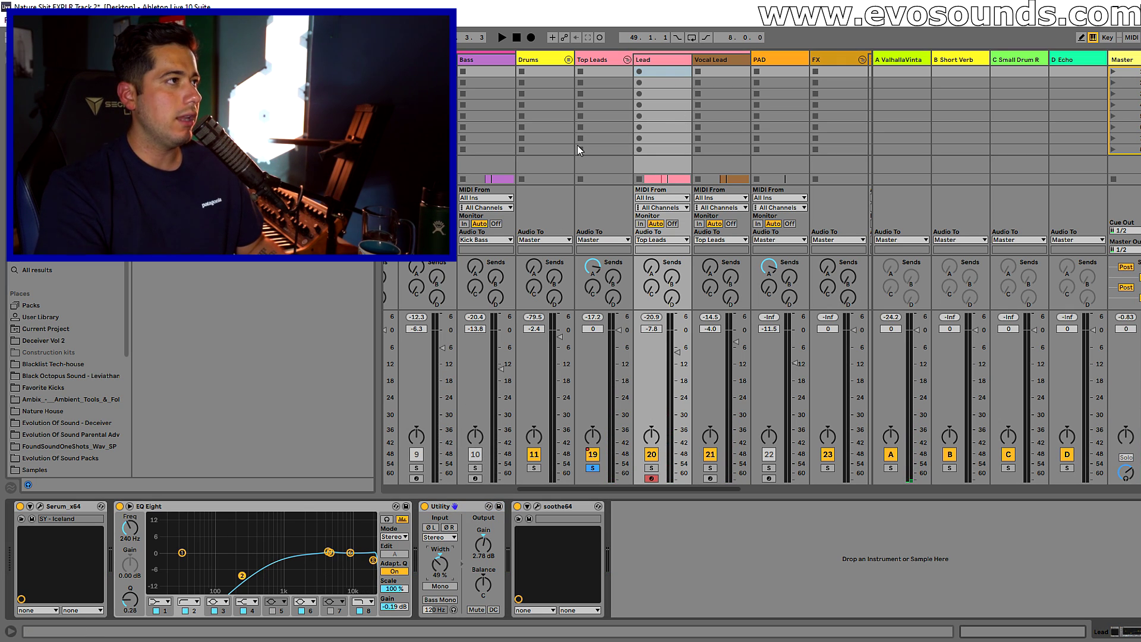
pyautogui.click(603, 65)
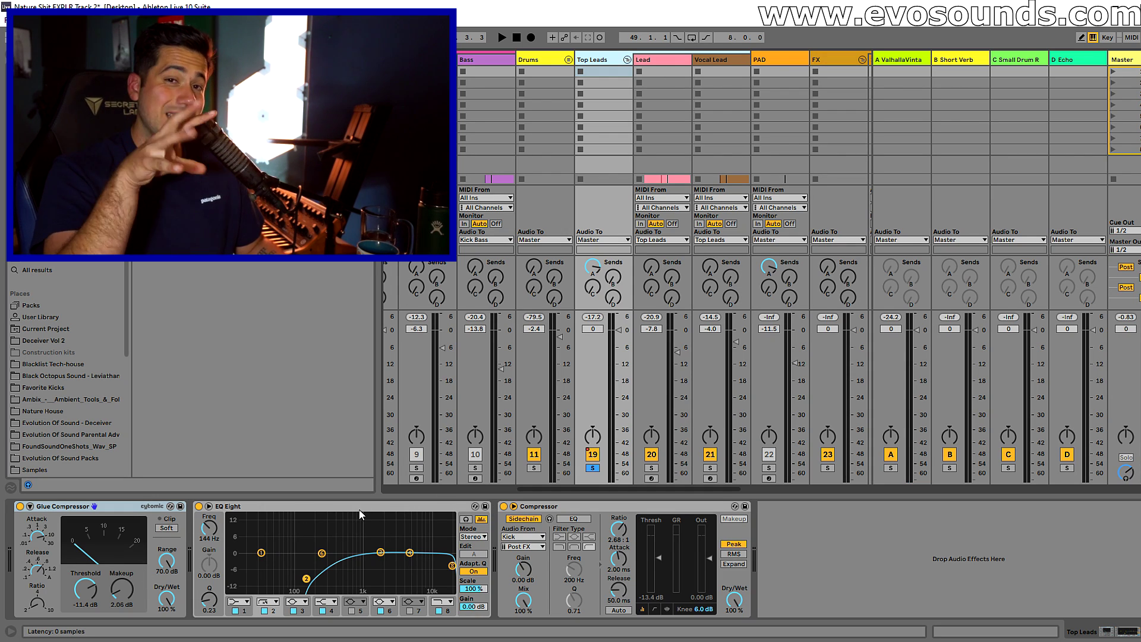
pyautogui.click(677, 65)
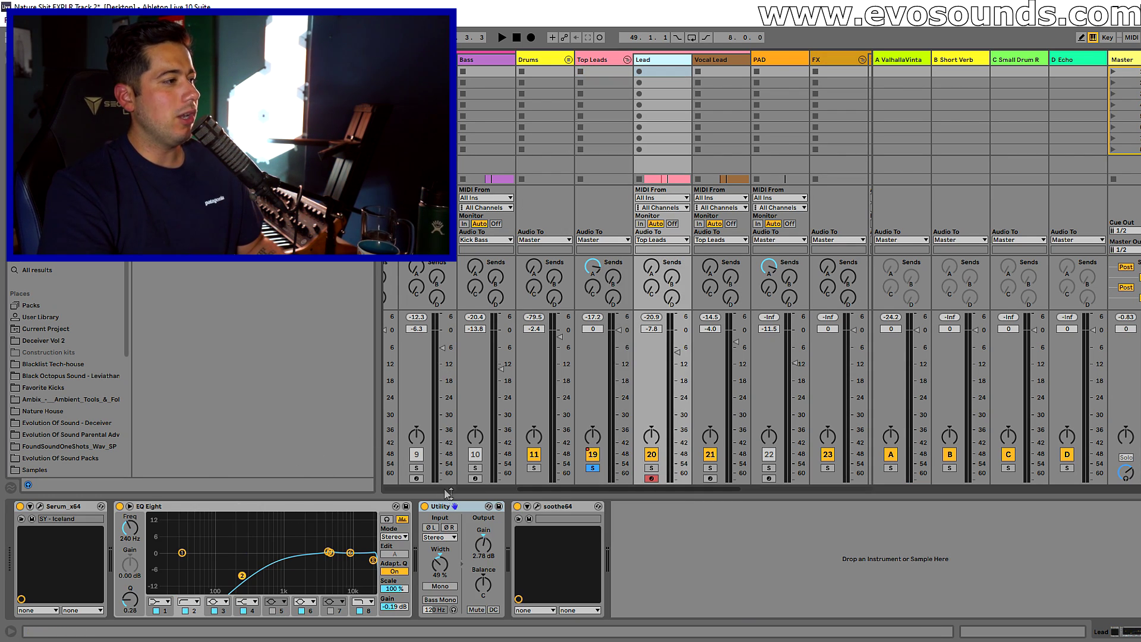
# Set the Lead track's volume to -7.2 dB during playback and unsolo the Top Leads group to hear the full mix
pyautogui.press('space')
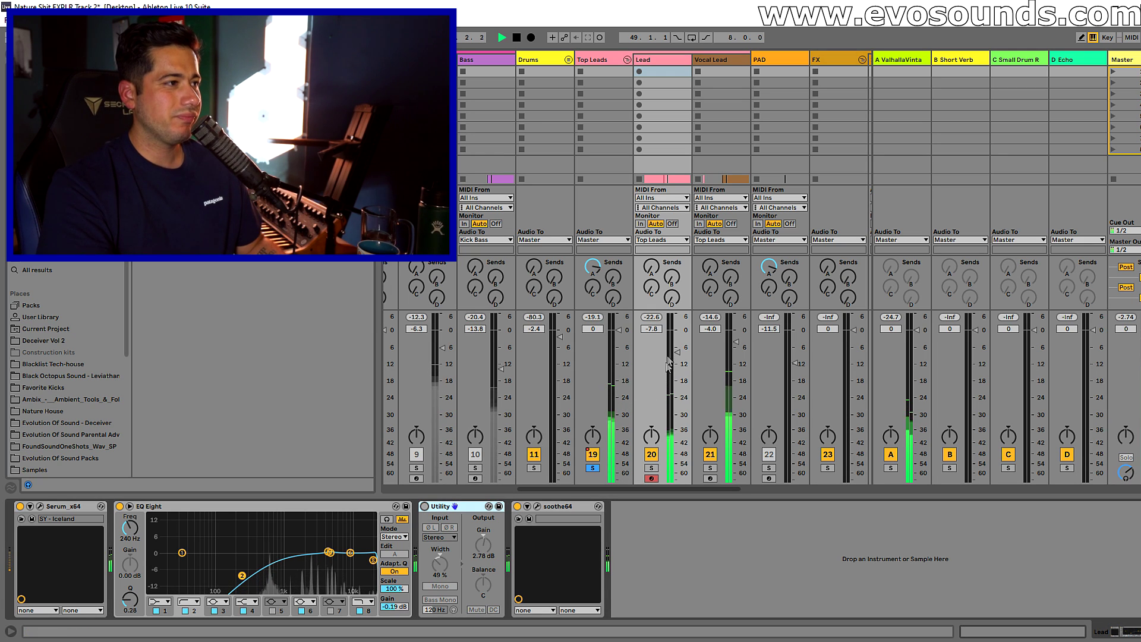
pyautogui.moveTo(677, 352); pyautogui.dragTo(677, 355)
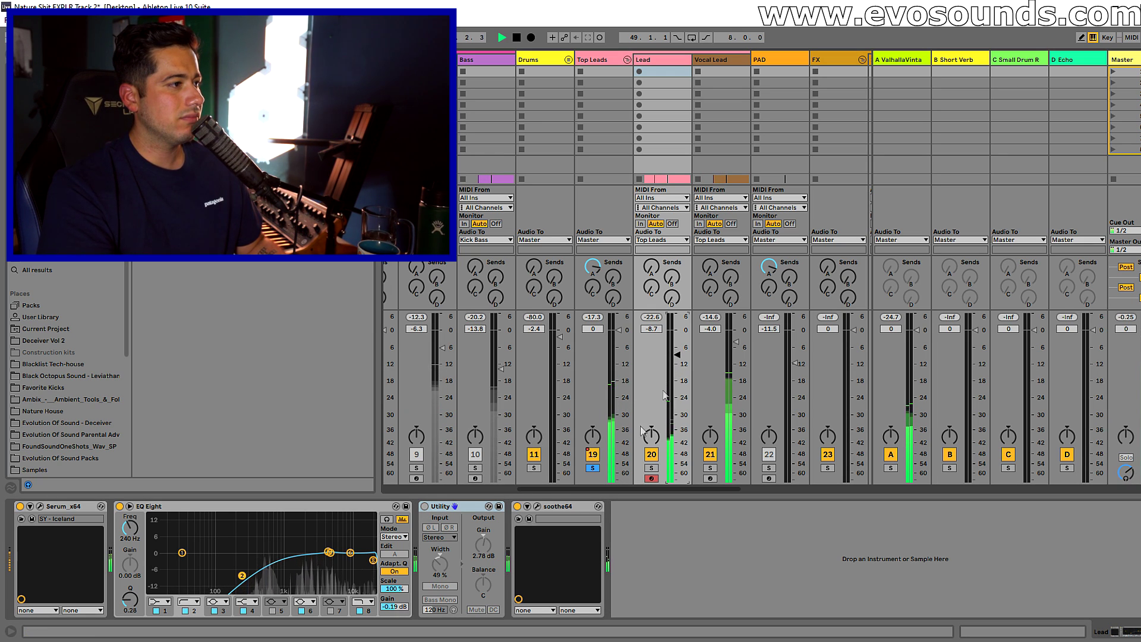
pyautogui.click(593, 468)
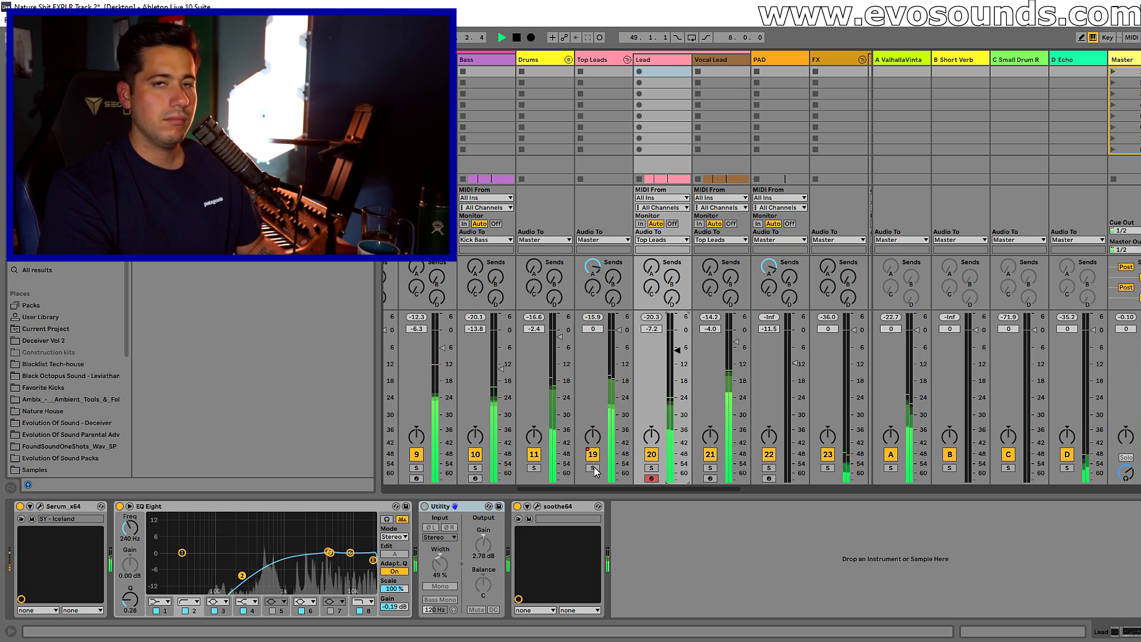
# Look over the tracks in the Arrangement, stop playback and fold the Kick Bass group
pyautogui.press('Tab')
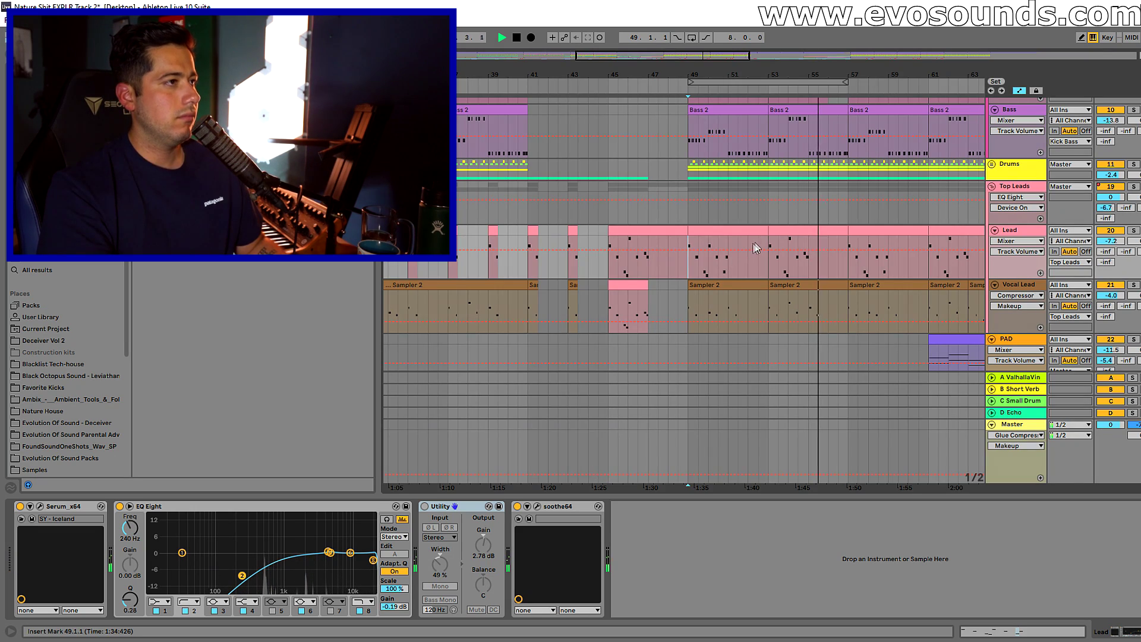
pyautogui.scroll(-8, 751, 229)
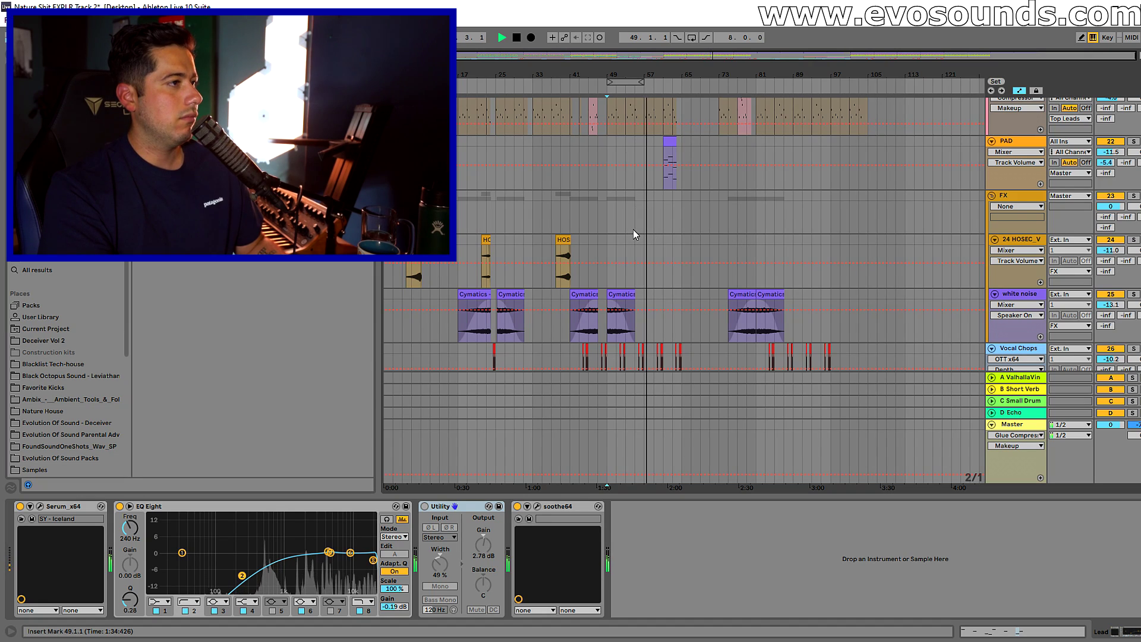
pyautogui.scroll(8, 633, 230)
pyautogui.scroll(5, 662, 233)
pyautogui.press('space')
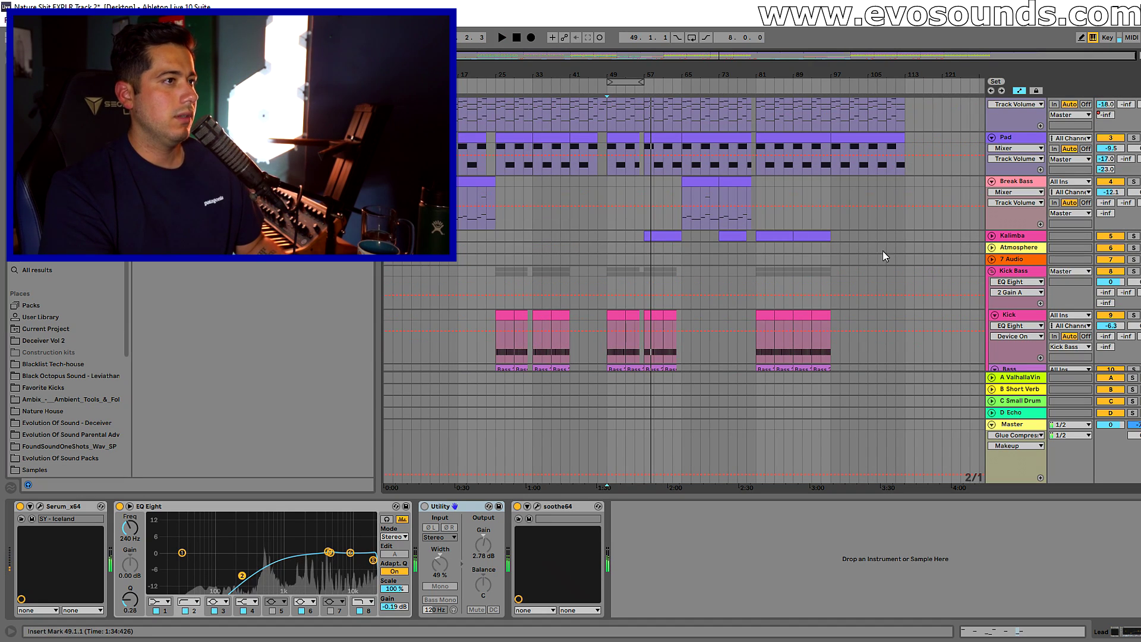
pyautogui.scroll(-8, 998, 272)
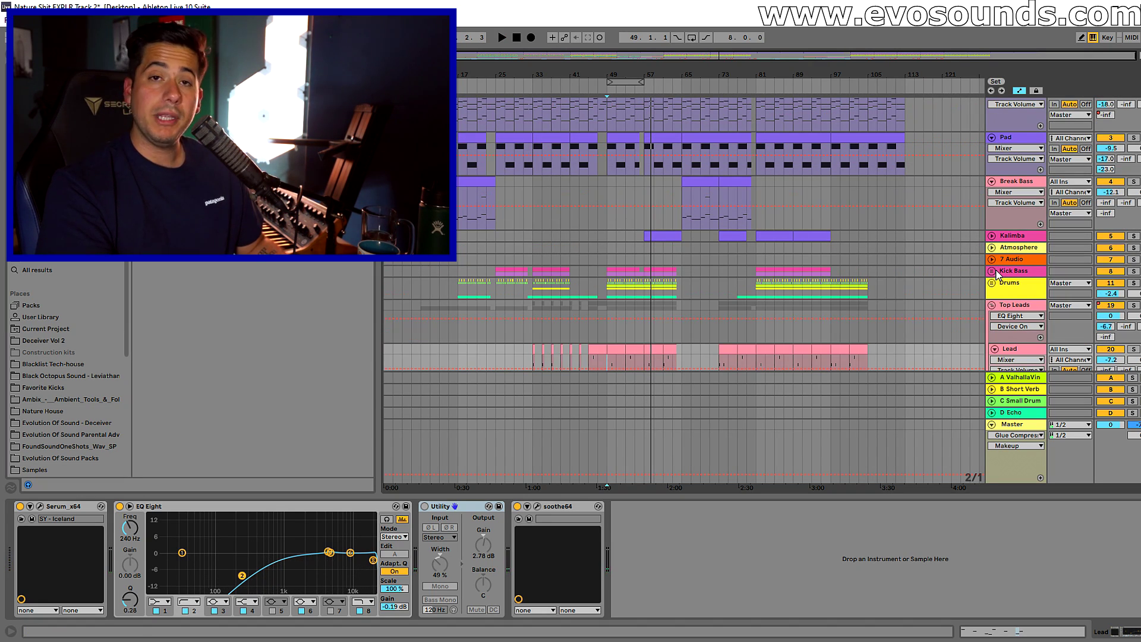